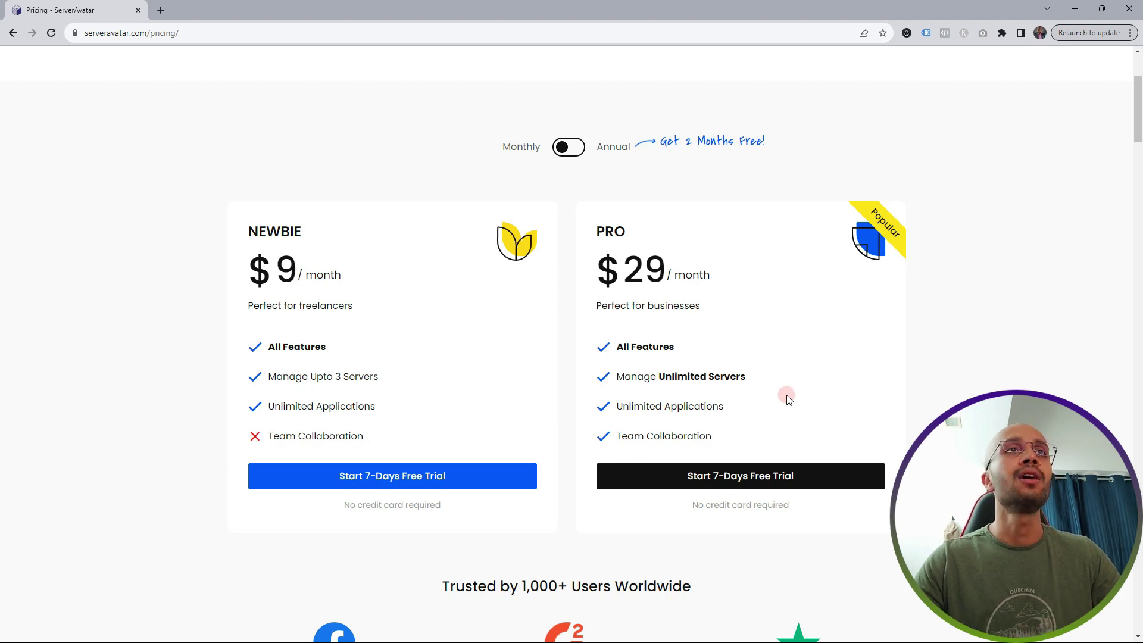
- Start the Newbie plan's 7-day free trial to reach the Servers dashboard
{"action": "left_click", "coordinate": [368, 487]}
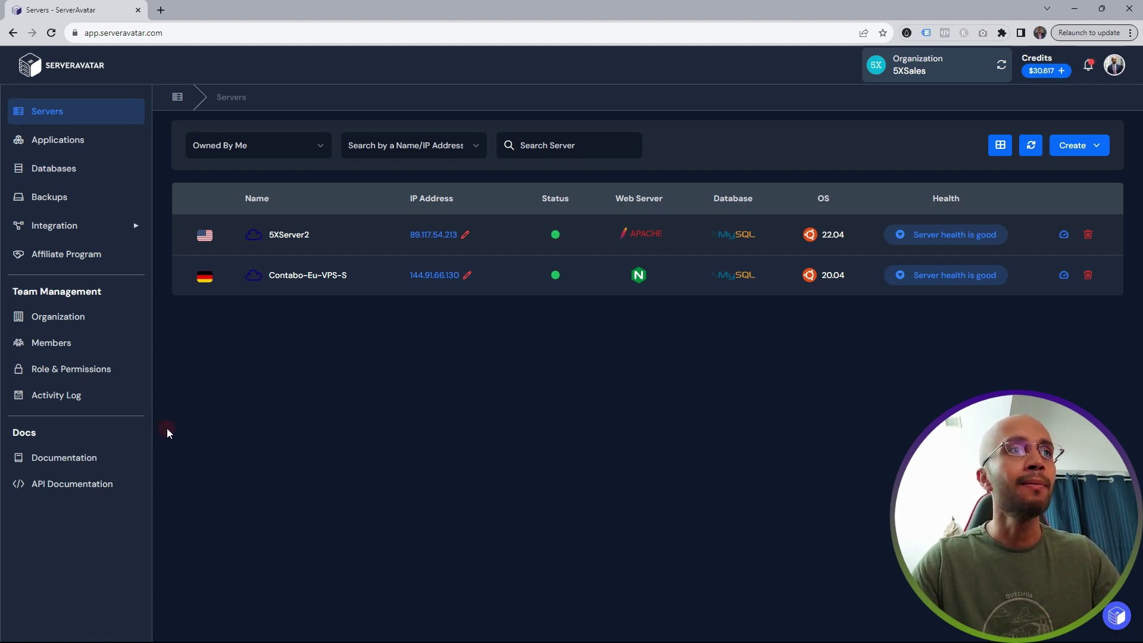
- Open the ServerAvatar Documentation in a new tab, view it, then return to the Servers tab
{"action": "left_click", "coordinate": [66, 458]}
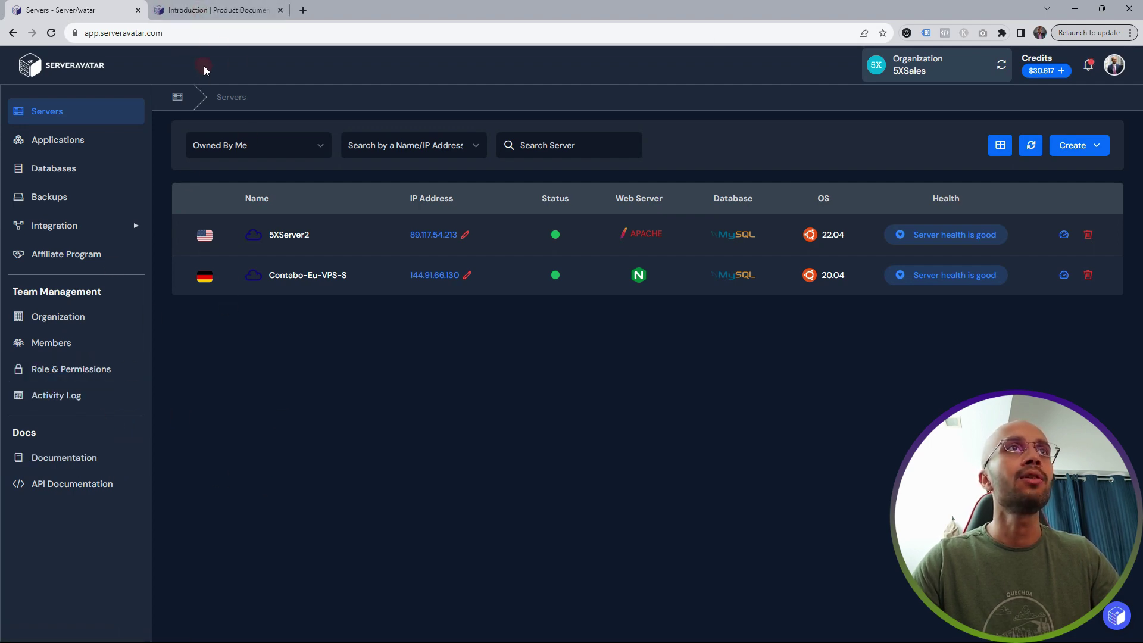
{"action": "left_click", "coordinate": [206, 7]}
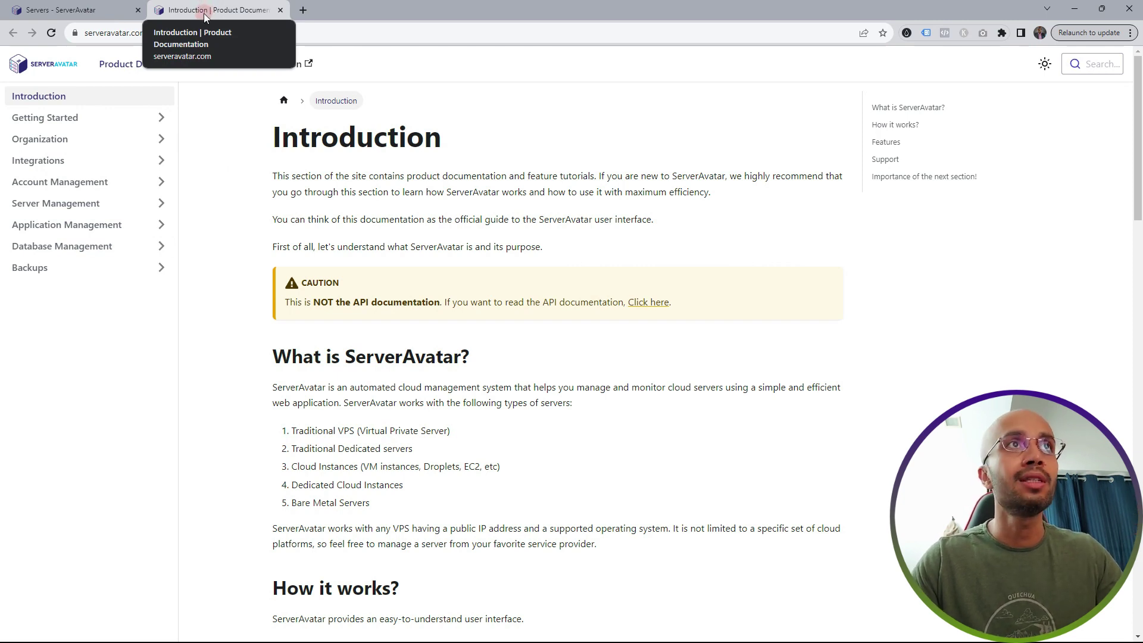
{"action": "left_click", "coordinate": [68, 10]}
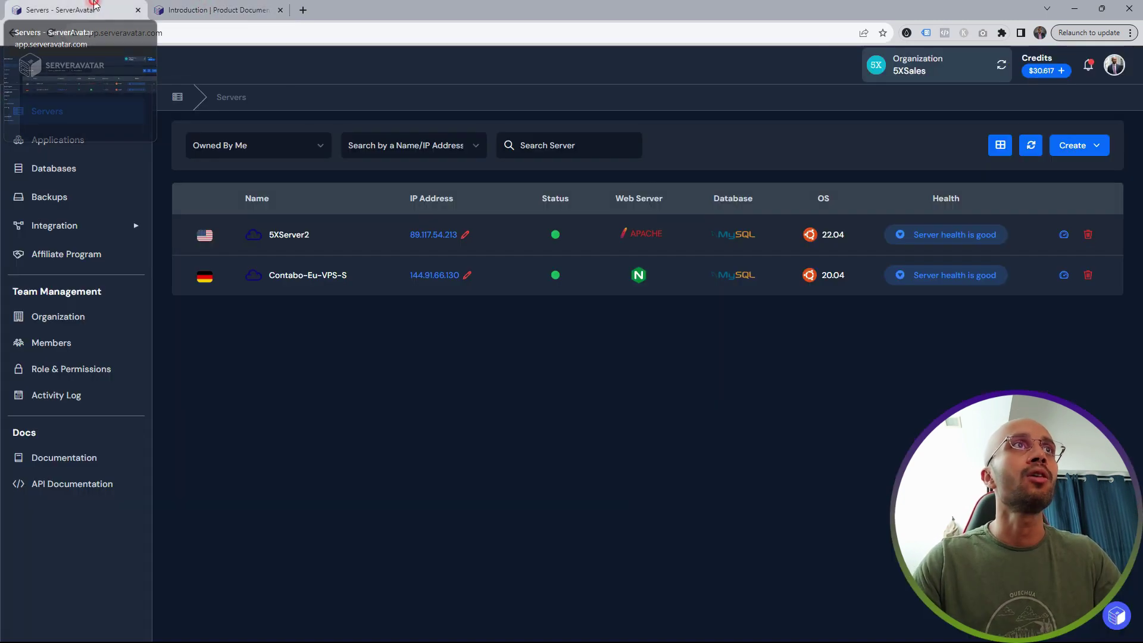
- Begin a new custom server connection named 5XServer3, then switch to Gmail for its IP
{"action": "left_click", "coordinate": [1096, 147]}
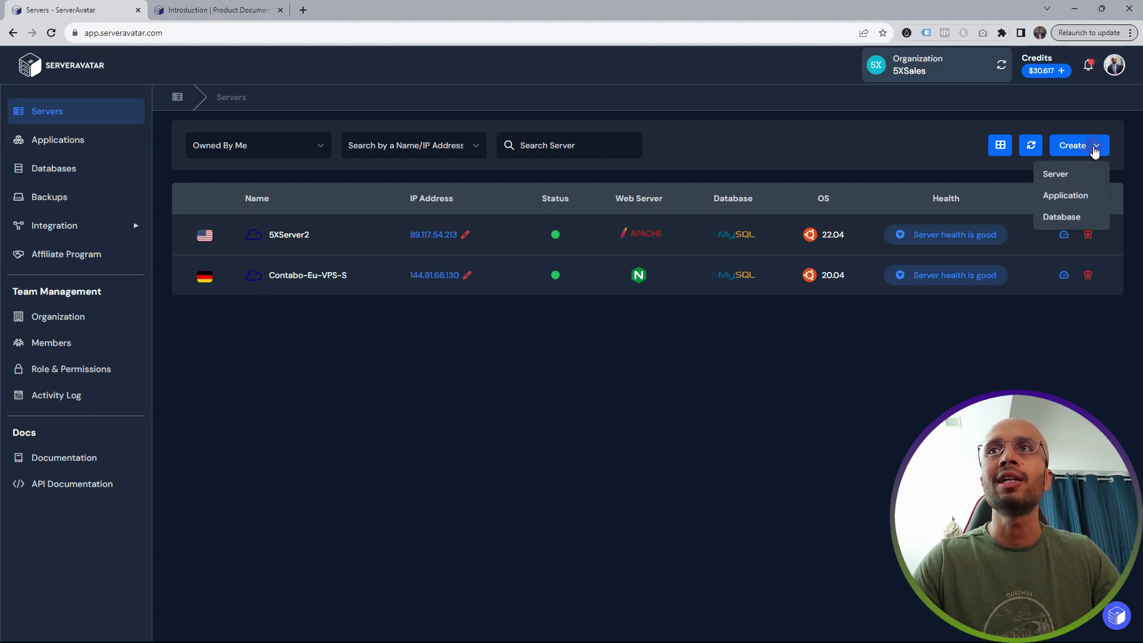
{"action": "left_click", "coordinate": [1059, 178]}
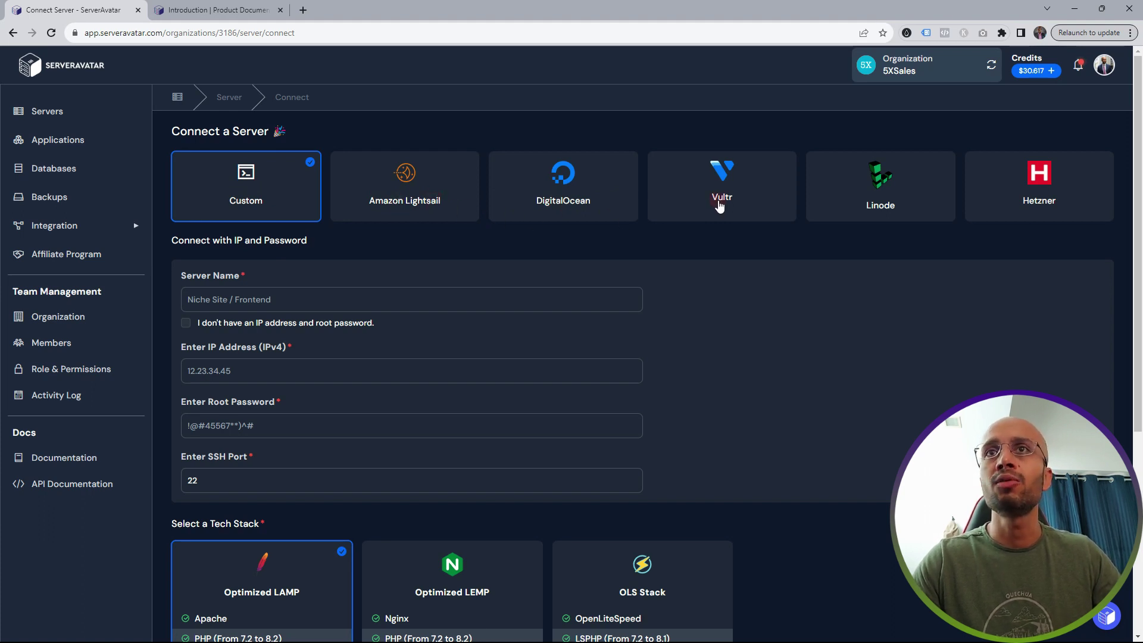
{"action": "left_click", "coordinate": [234, 298]}
{"action": "type", "text": "5XServer3"}
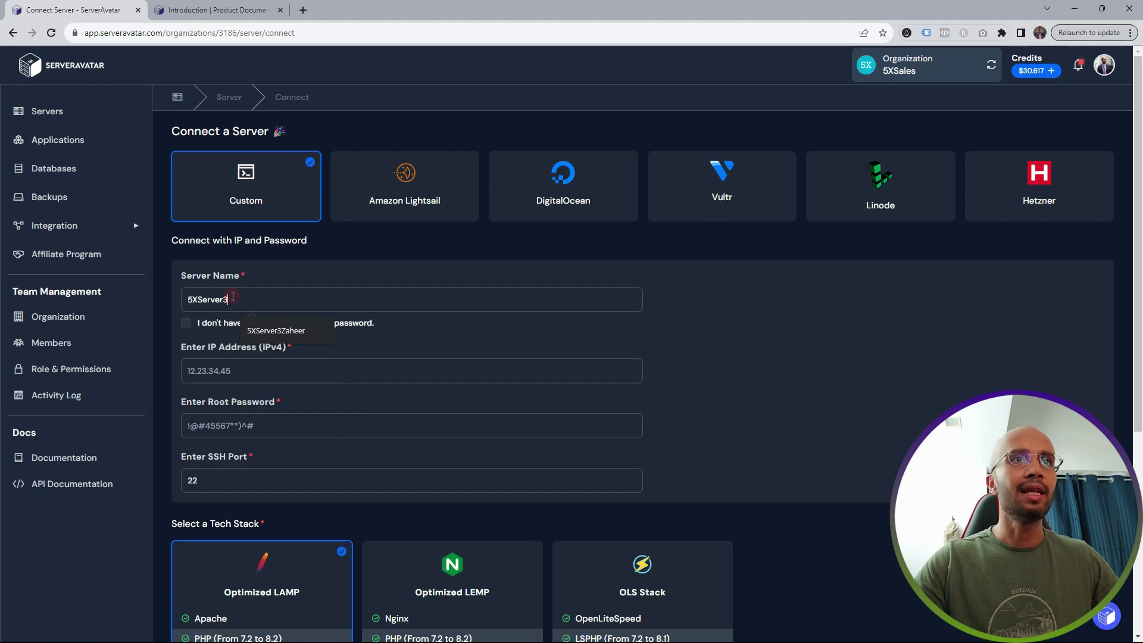
{"action": "left_click", "coordinate": [840, 362]}
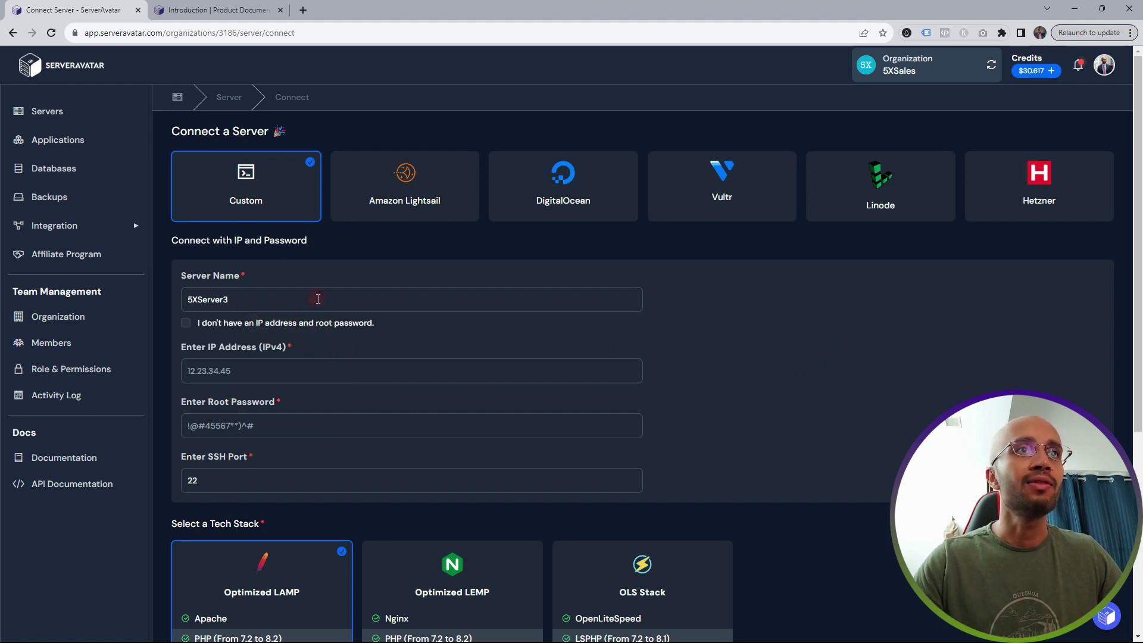
{"action": "left_click", "coordinate": [204, 372]}
{"action": "left_click", "coordinate": [204, 373]}
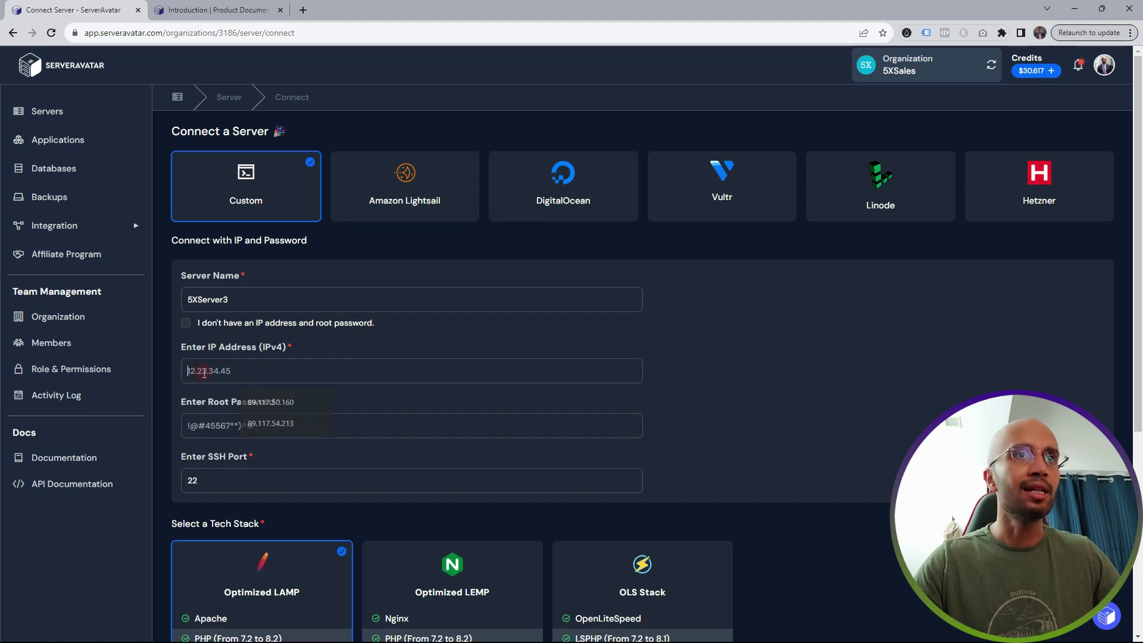
{"action": "key", "text": "alt+Tab"}
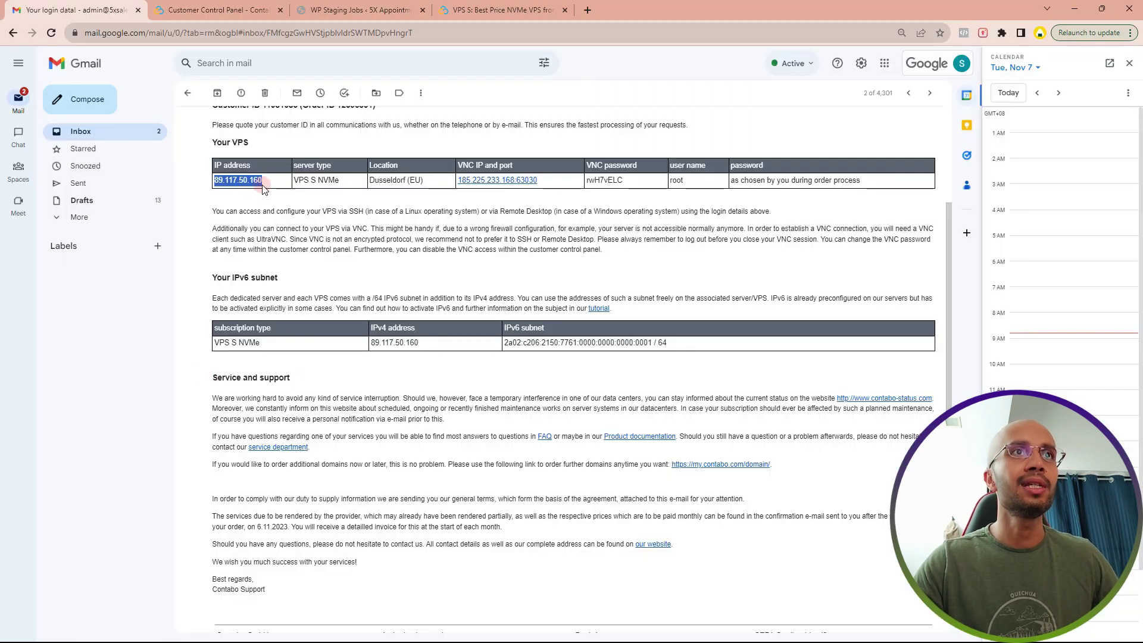
- Paste the IP 89.117.50.160 copied from Gmail into the connect form's IPv4 field
{"action": "key", "text": "ctrl+c"}
{"action": "key", "text": "alt+Tab"}
{"action": "left_click", "coordinate": [235, 374]}
{"action": "key", "text": "ctrl+v"}
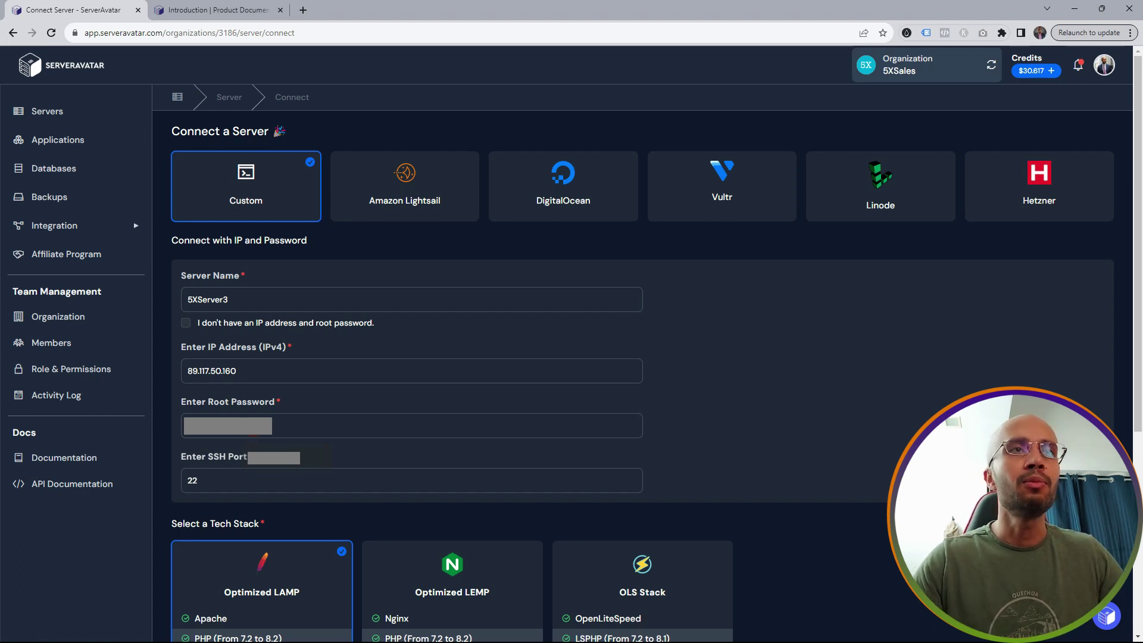
{"action": "scroll", "coordinate": [474, 279], "scroll_direction": "down", "scroll_amount": 5}
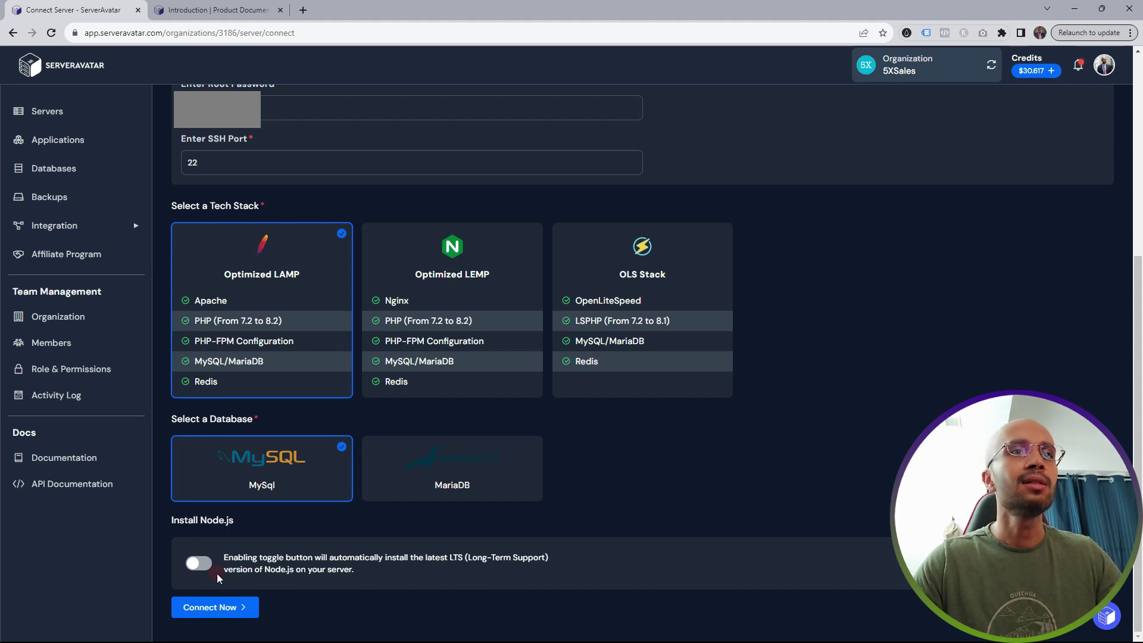
- Connect 5XServer3 with the LAMP stack and MySQL and wait for its Server Panel
{"action": "left_click", "coordinate": [213, 609]}
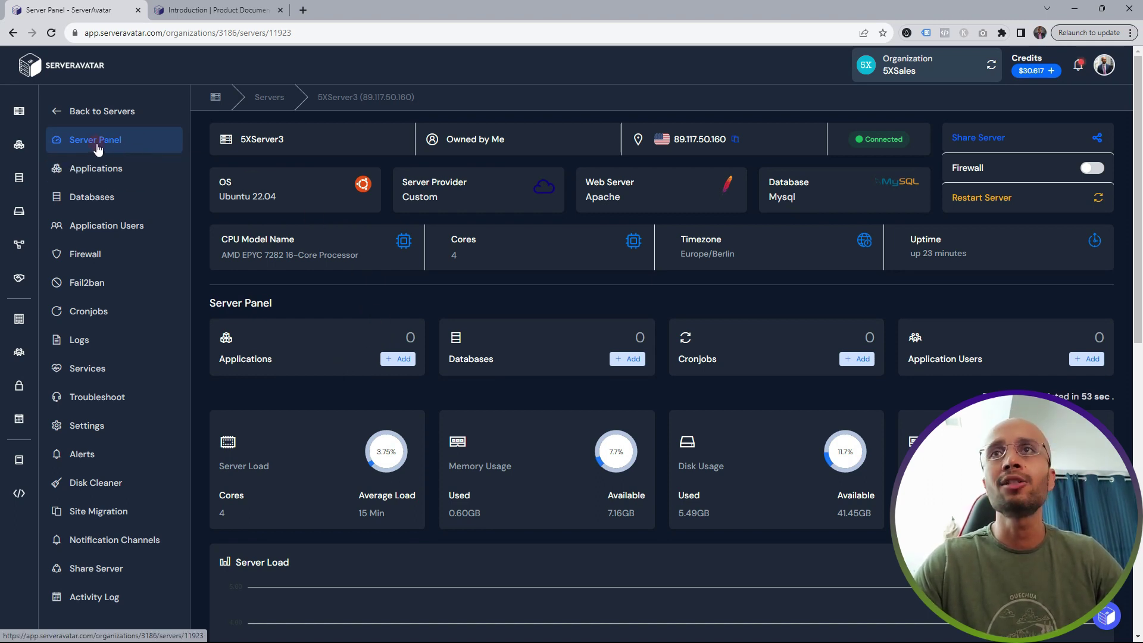
{"action": "left_click", "coordinate": [79, 112]}
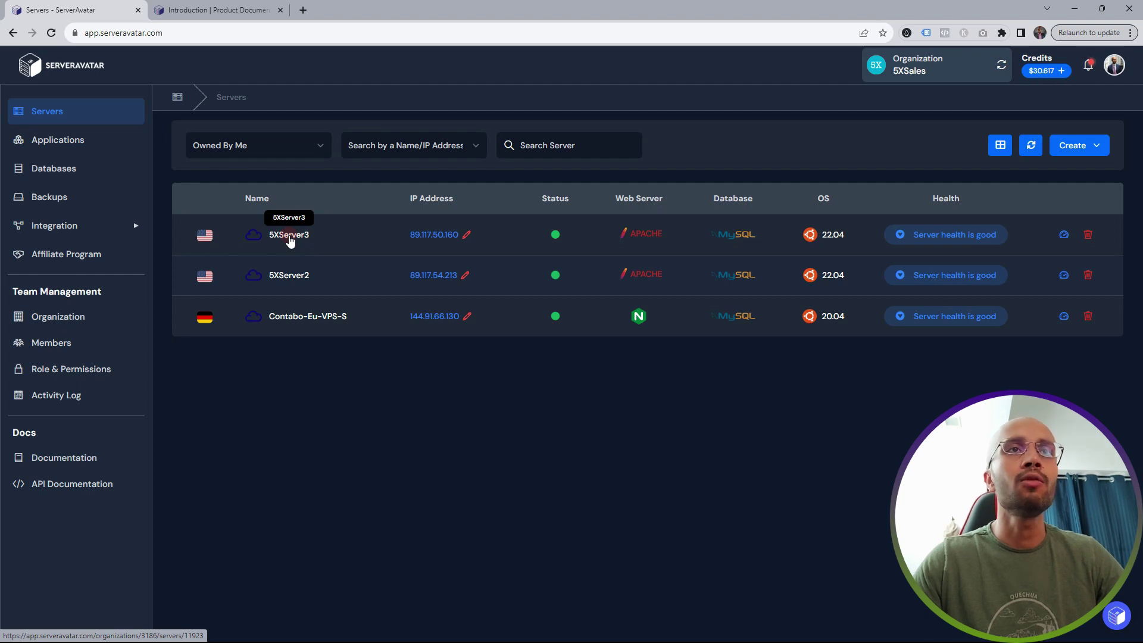
{"action": "left_click", "coordinate": [289, 237]}
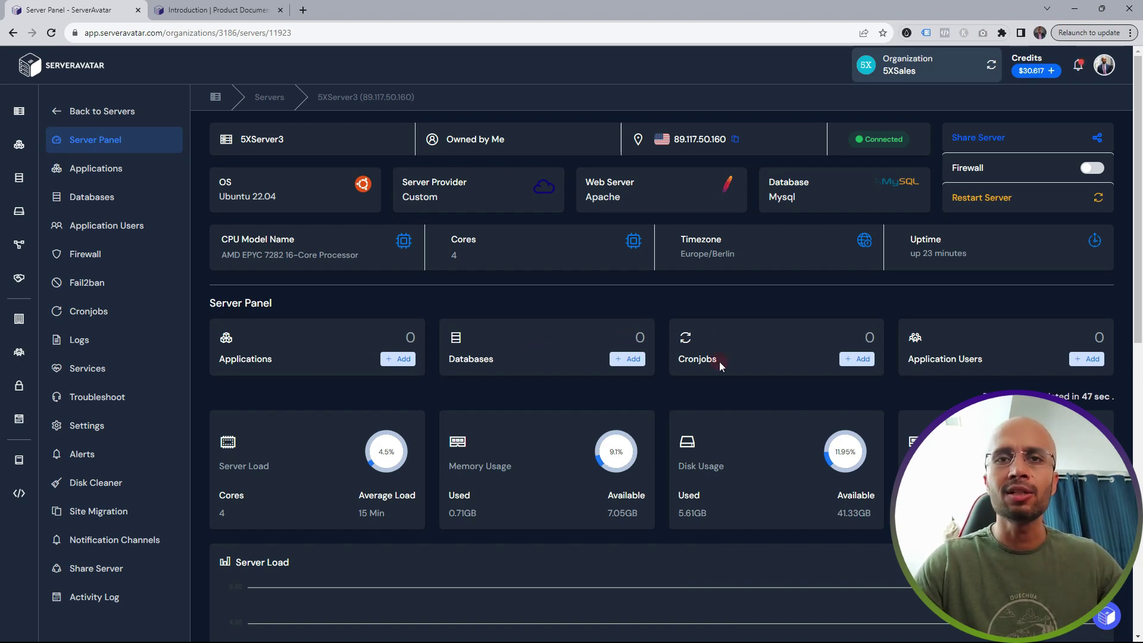
- Scroll through 5XServer3's load and usage charts, then open its empty Applications list
{"action": "scroll", "coordinate": [984, 358], "scroll_direction": "down", "scroll_amount": 1}
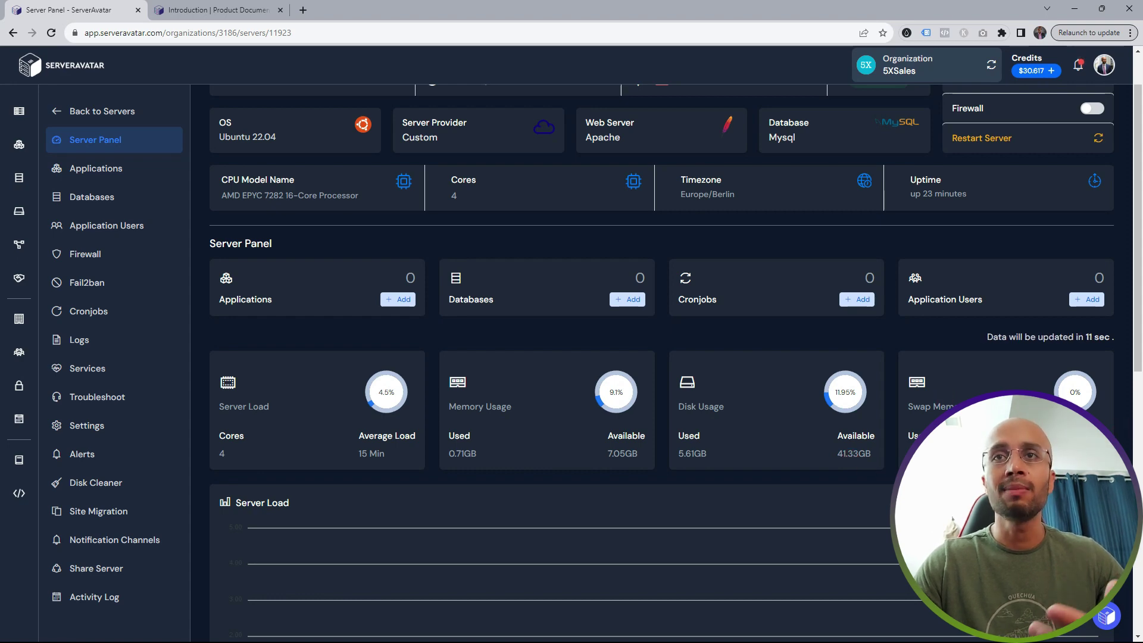
{"action": "scroll", "coordinate": [948, 399], "scroll_direction": "down", "scroll_amount": 2}
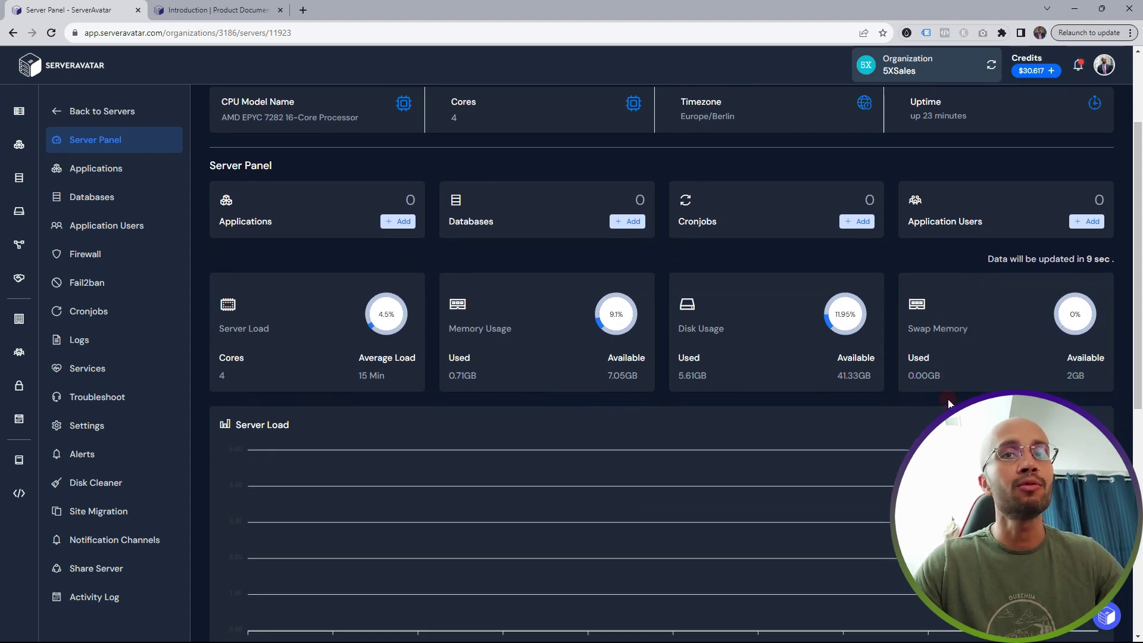
{"action": "scroll", "coordinate": [999, 300], "scroll_direction": "down", "scroll_amount": 1}
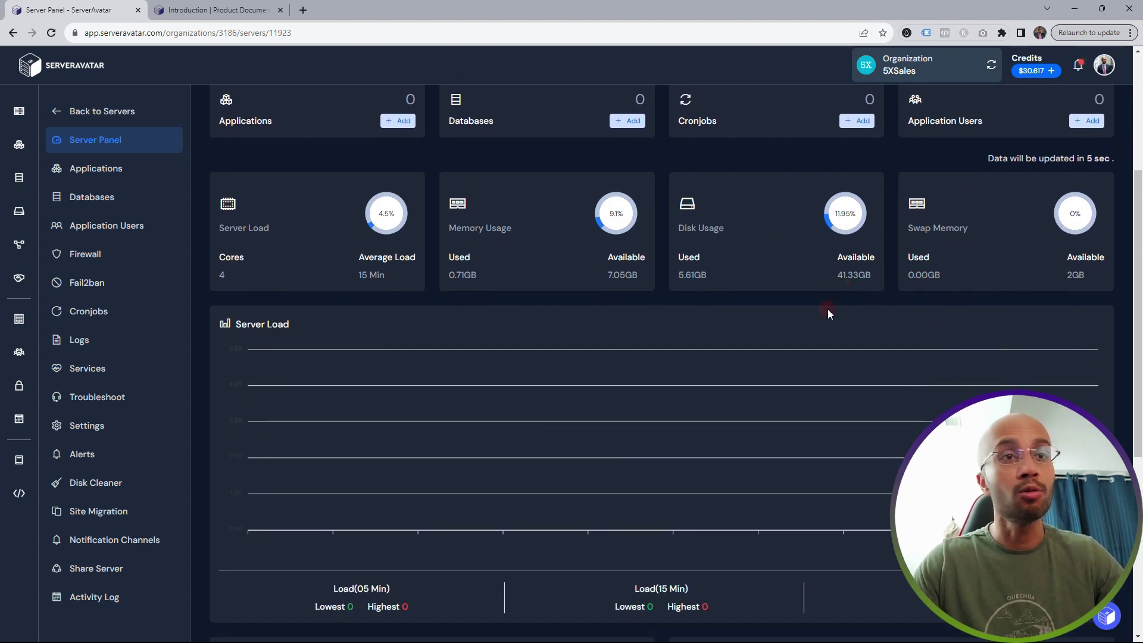
{"action": "scroll", "coordinate": [838, 312], "scroll_direction": "down", "scroll_amount": 2}
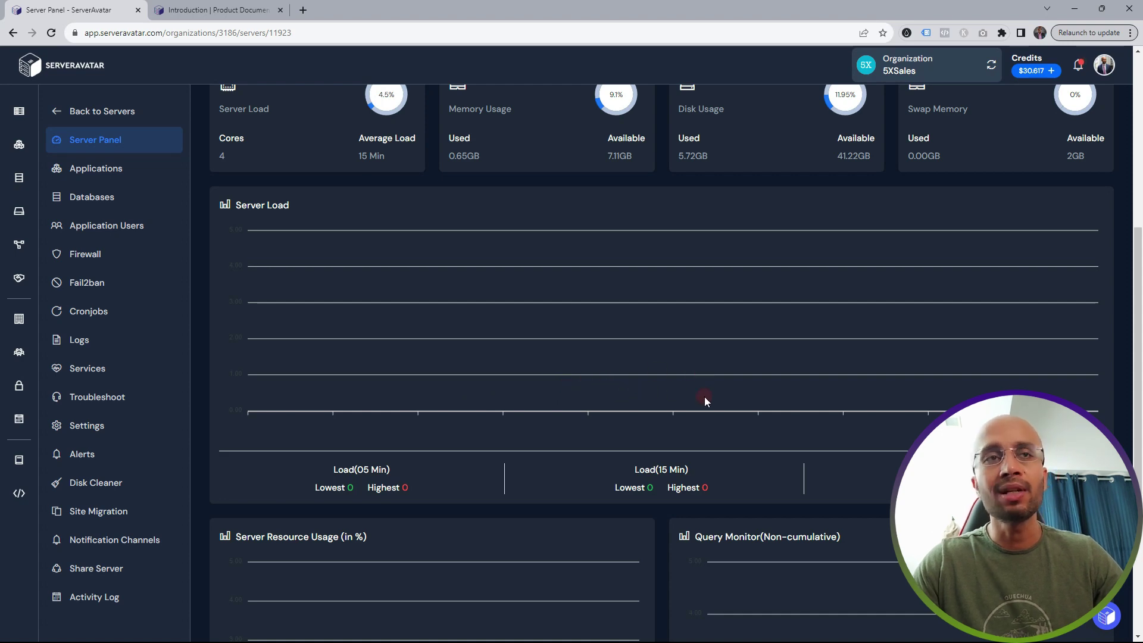
{"action": "scroll", "coordinate": [608, 365], "scroll_direction": "down", "scroll_amount": 4}
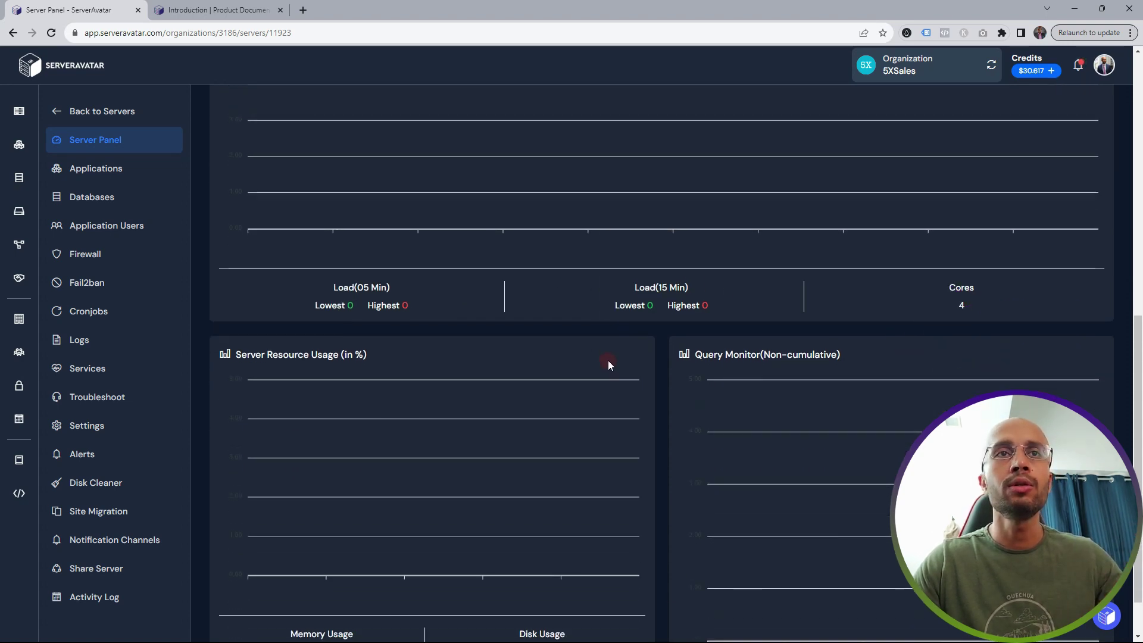
{"action": "scroll", "coordinate": [765, 402], "scroll_direction": "up", "scroll_amount": 7}
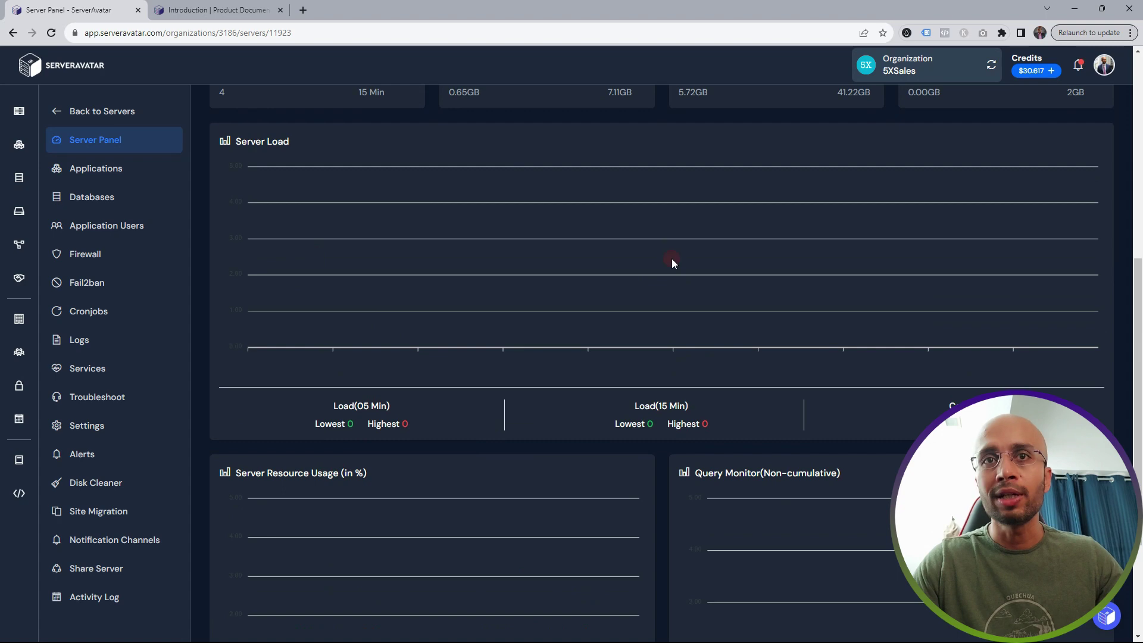
{"action": "scroll", "coordinate": [560, 391], "scroll_direction": "up", "scroll_amount": 3}
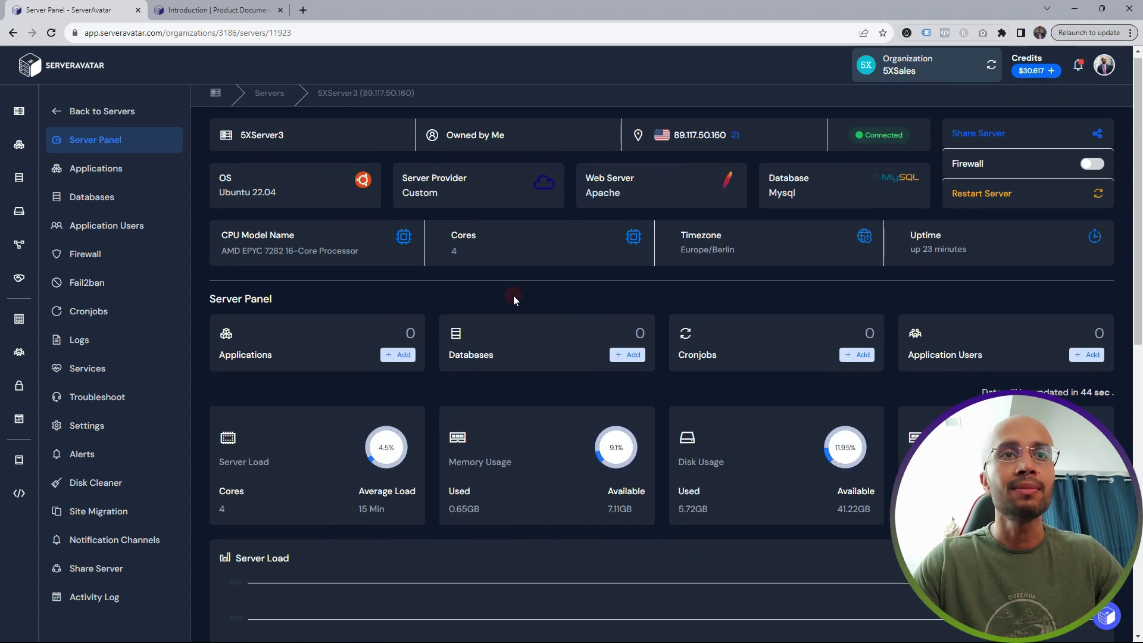
{"action": "left_click", "coordinate": [103, 164]}
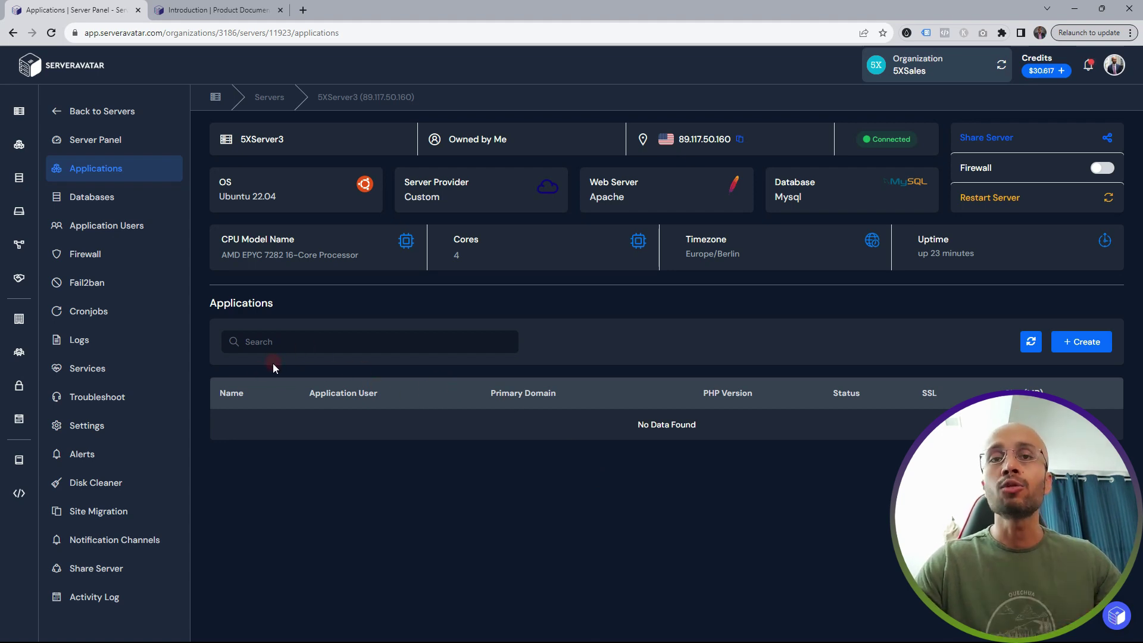
- Start a new application on 5XServer3 and pick the Test Domain card for its primary domain
{"action": "left_click", "coordinate": [1075, 352]}
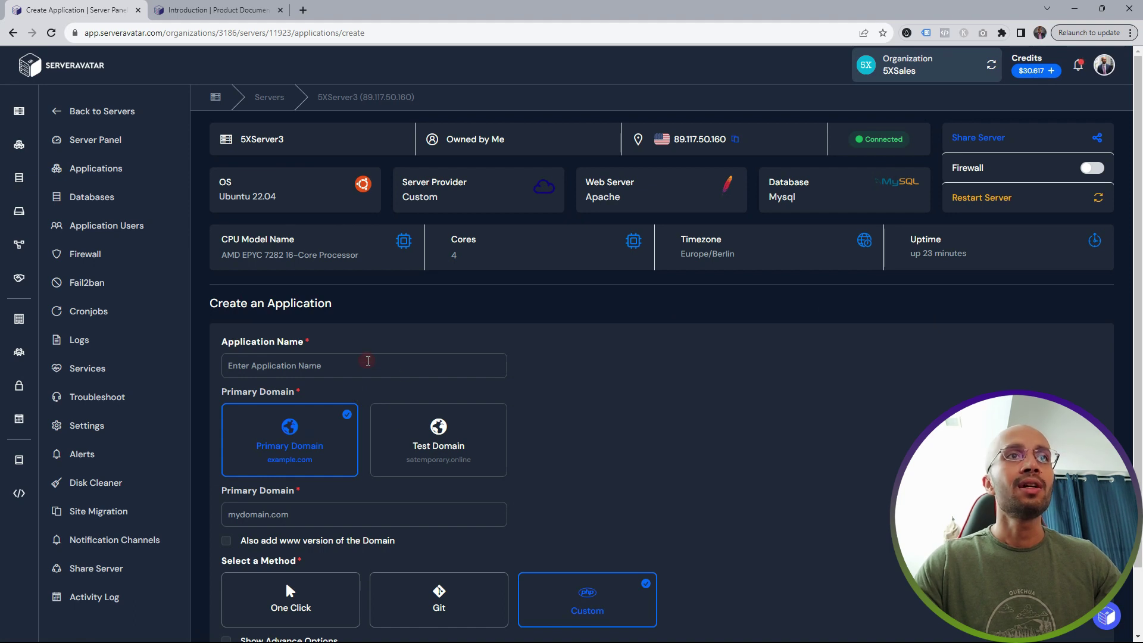
{"action": "scroll", "coordinate": [368, 357], "scroll_direction": "down", "scroll_amount": 2}
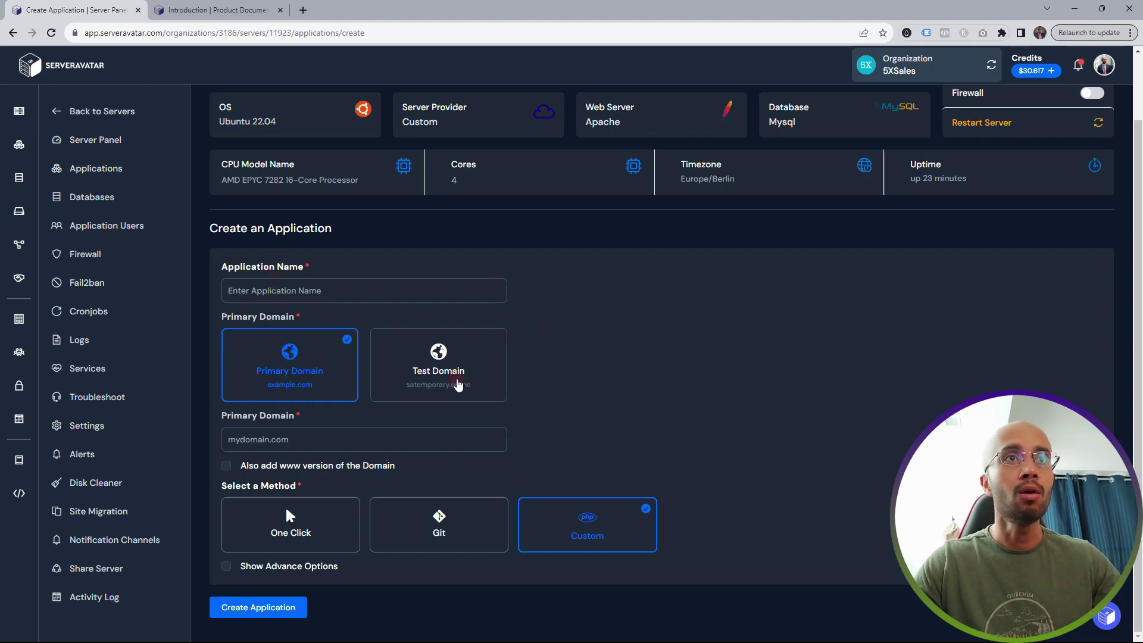
{"action": "left_click", "coordinate": [436, 372]}
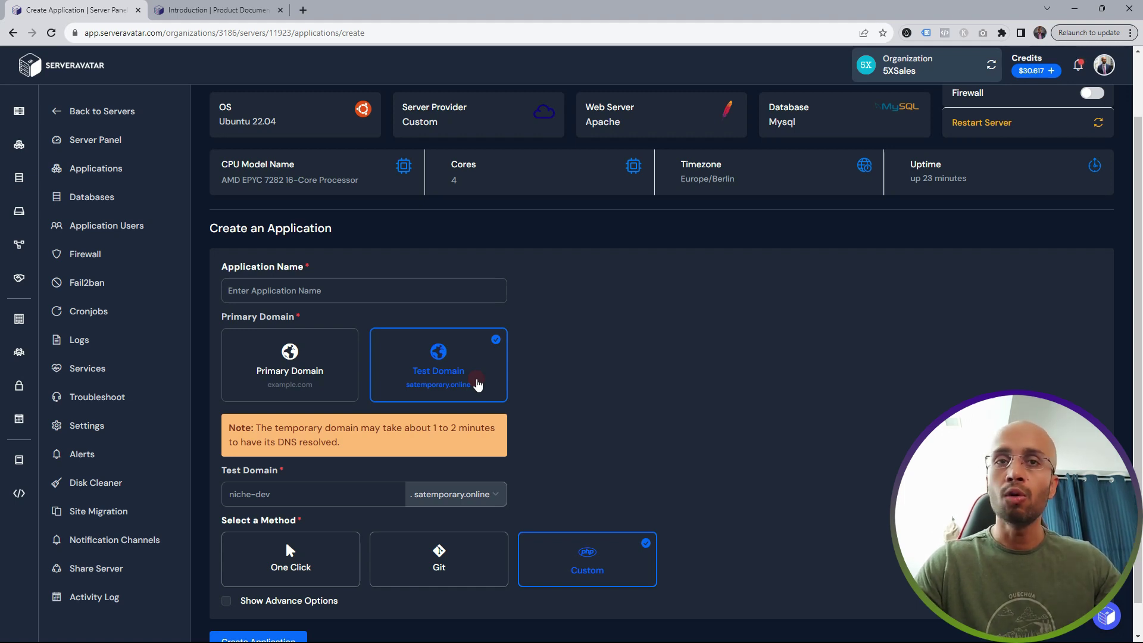
- Fill the Application Name field with Test5XServer3
{"action": "left_click", "coordinate": [282, 290]}
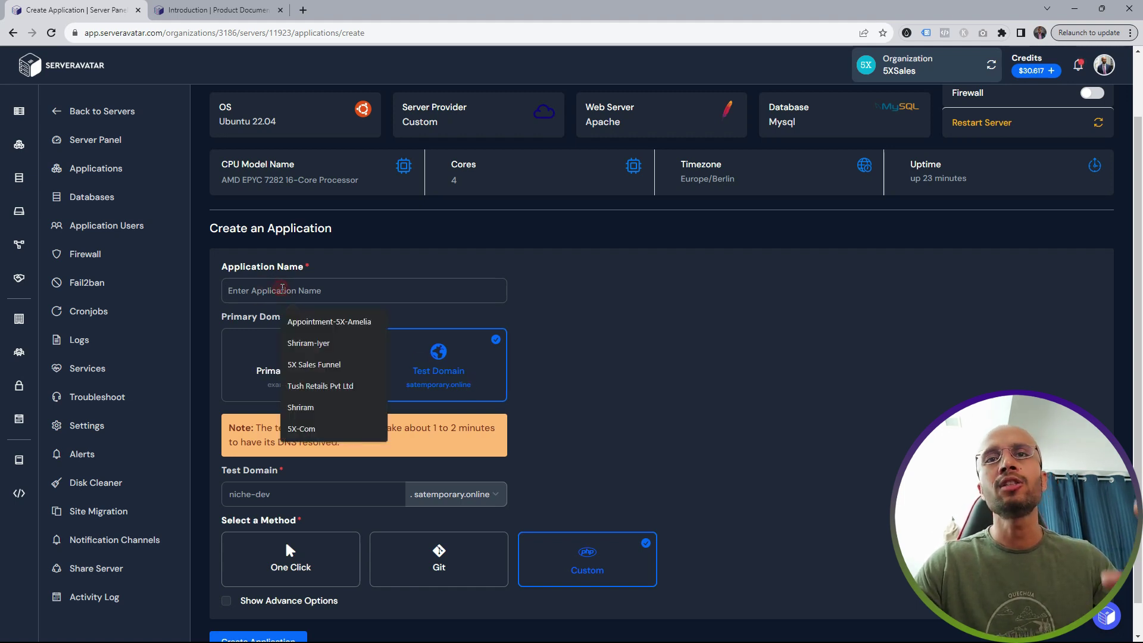
{"action": "type", "text": "Test"}
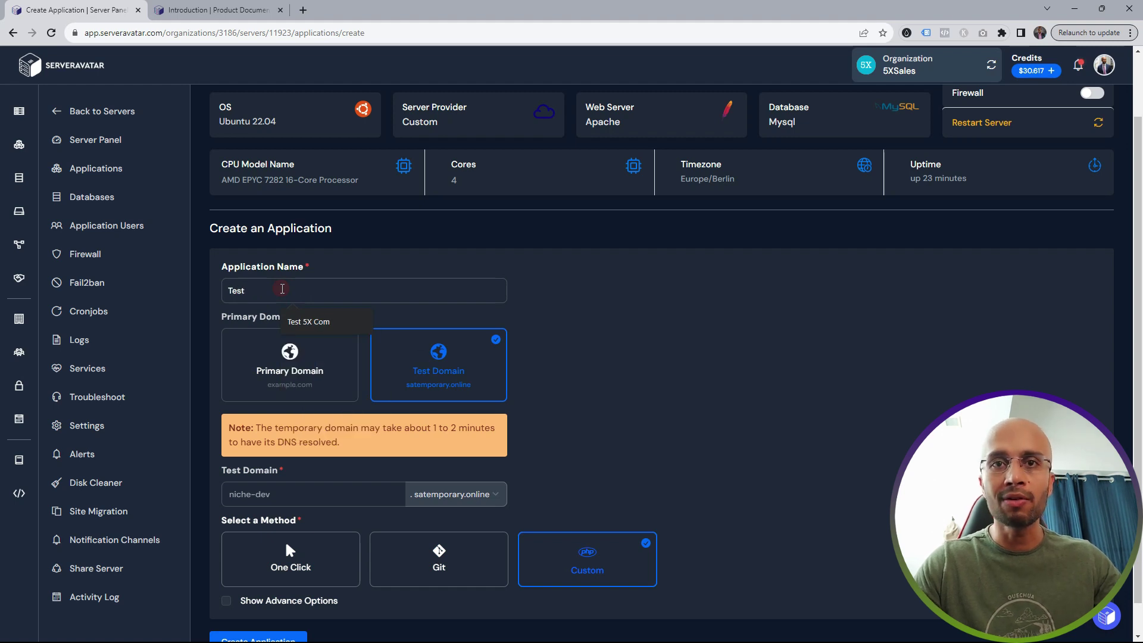
{"action": "type", "text": "5XSer"}
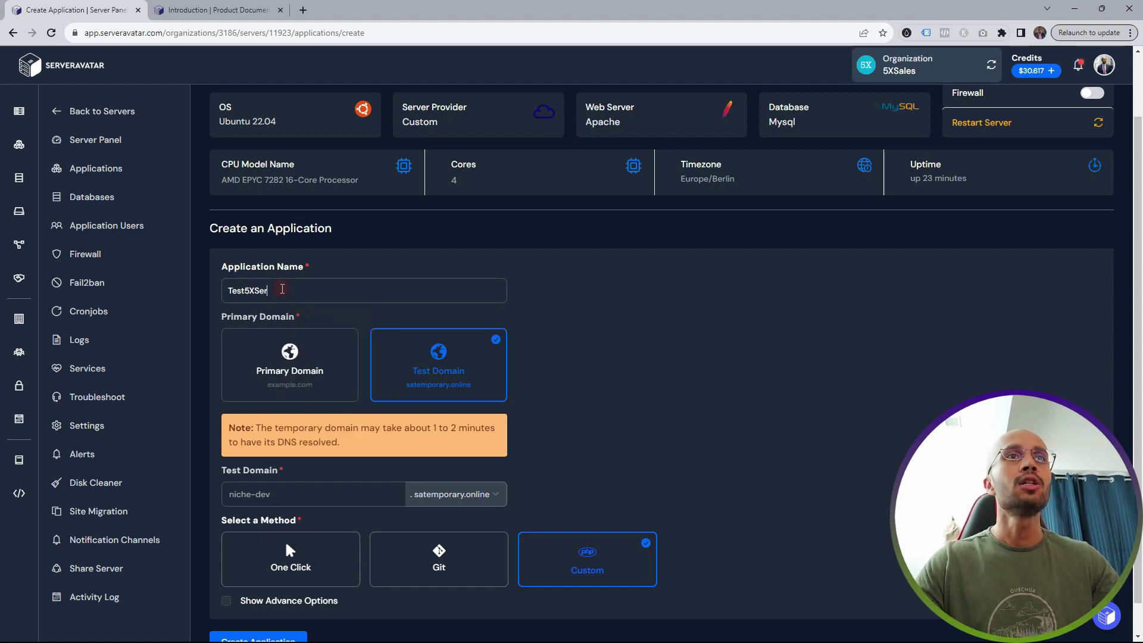
{"action": "type", "text": "ver3"}
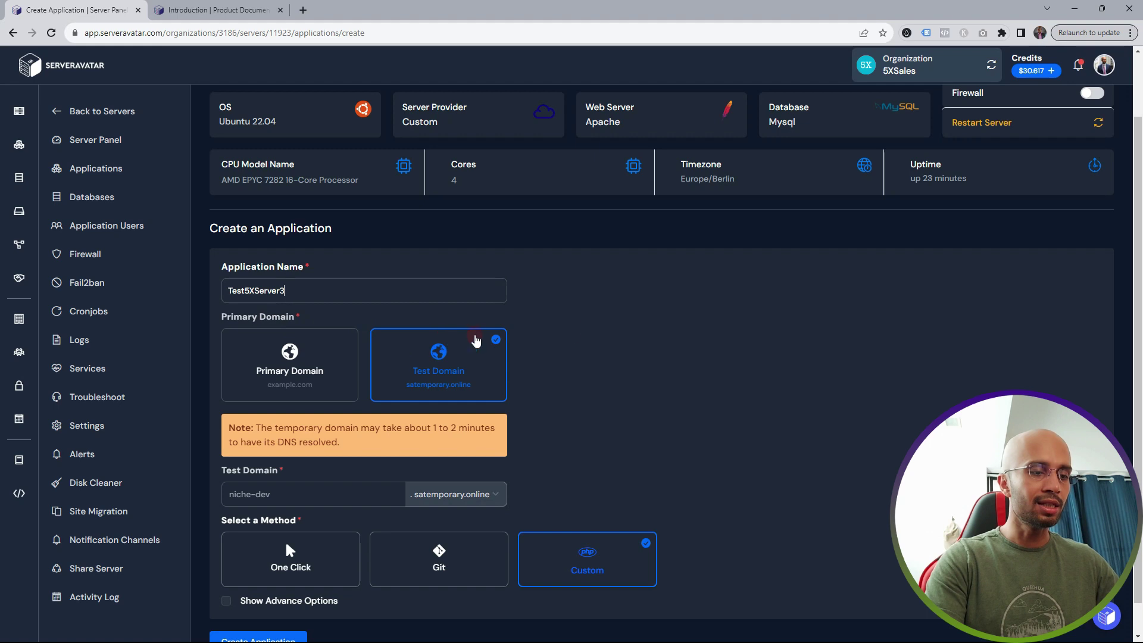
{"action": "scroll", "coordinate": [581, 377], "scroll_direction": "down", "scroll_amount": 1}
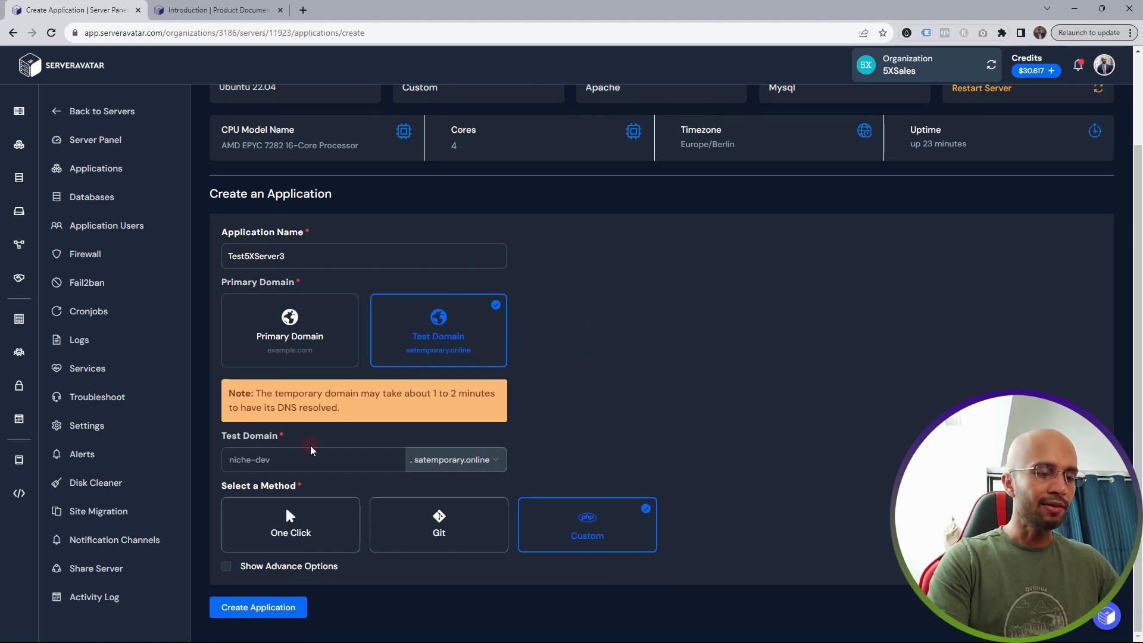
- Set the test subdomain to test5xserver3 with the satemporary.online suffix
{"action": "left_click", "coordinate": [267, 459]}
{"action": "type", "text": "t"}
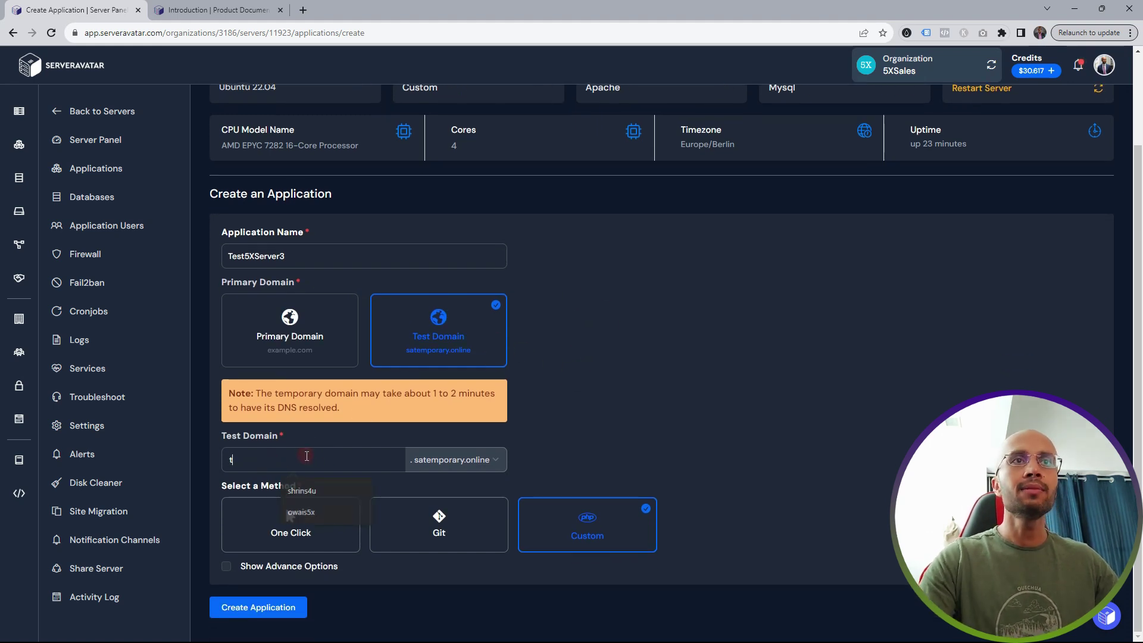
{"action": "type", "text": "est5xs"}
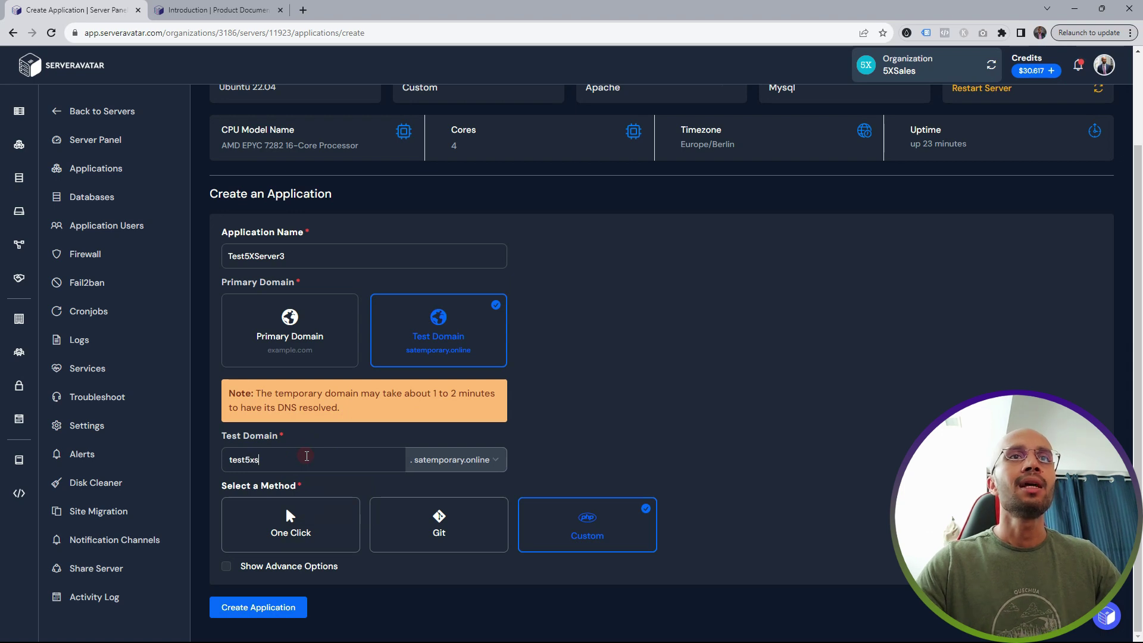
{"action": "type", "text": "erver3"}
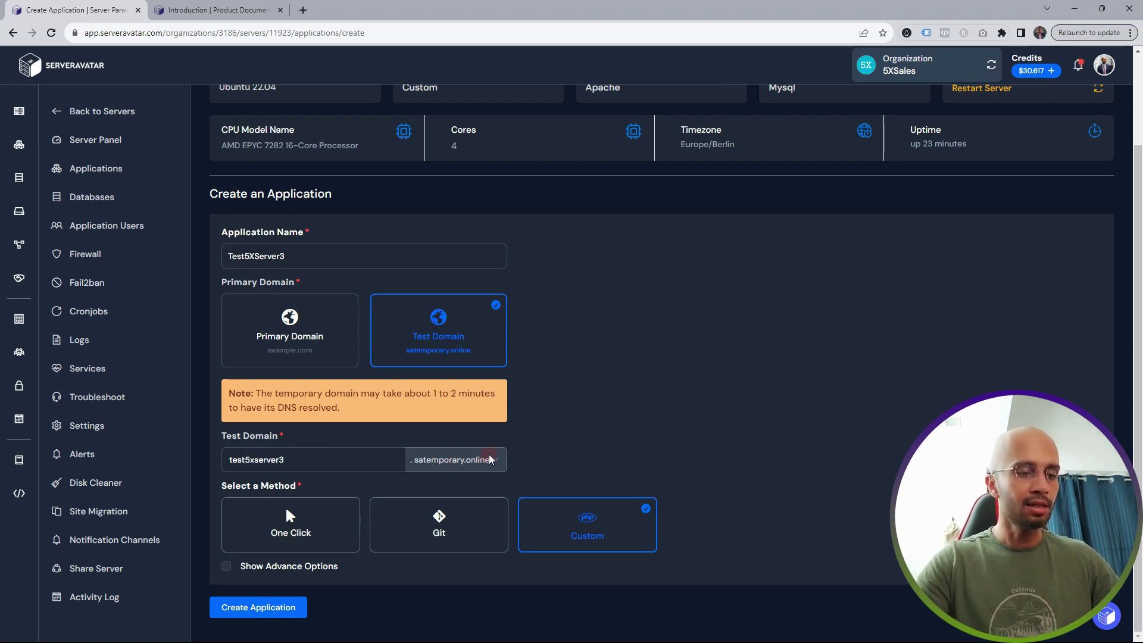
{"action": "left_click", "coordinate": [476, 471]}
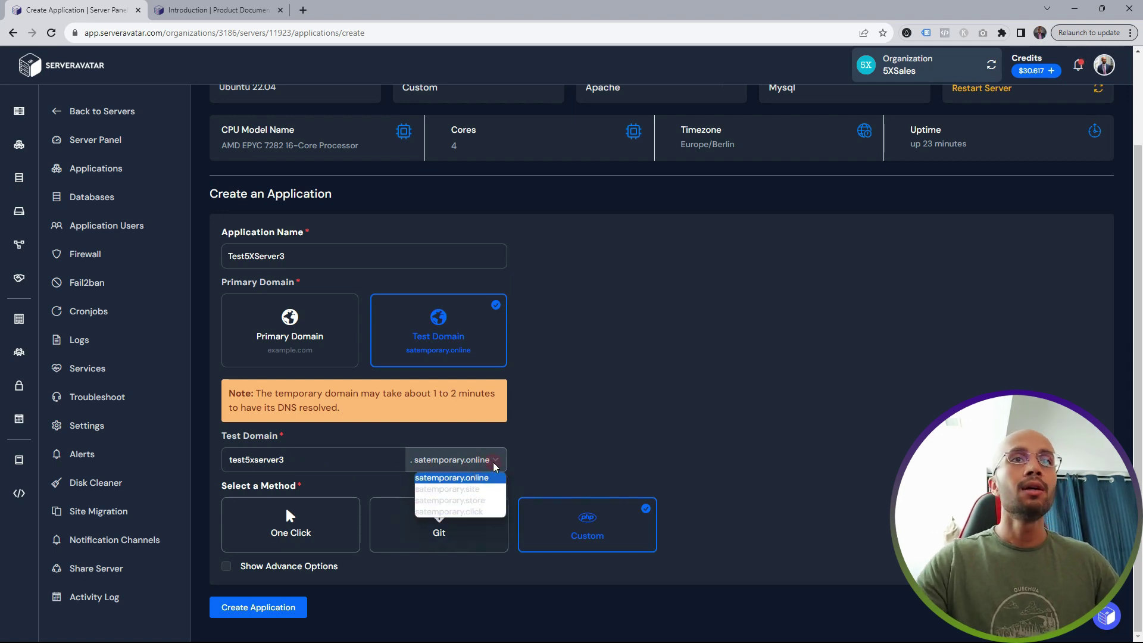
{"action": "left_click", "coordinate": [520, 457]}
- Choose the One Click install method with WordPress as the application
{"action": "left_click", "coordinate": [278, 494]}
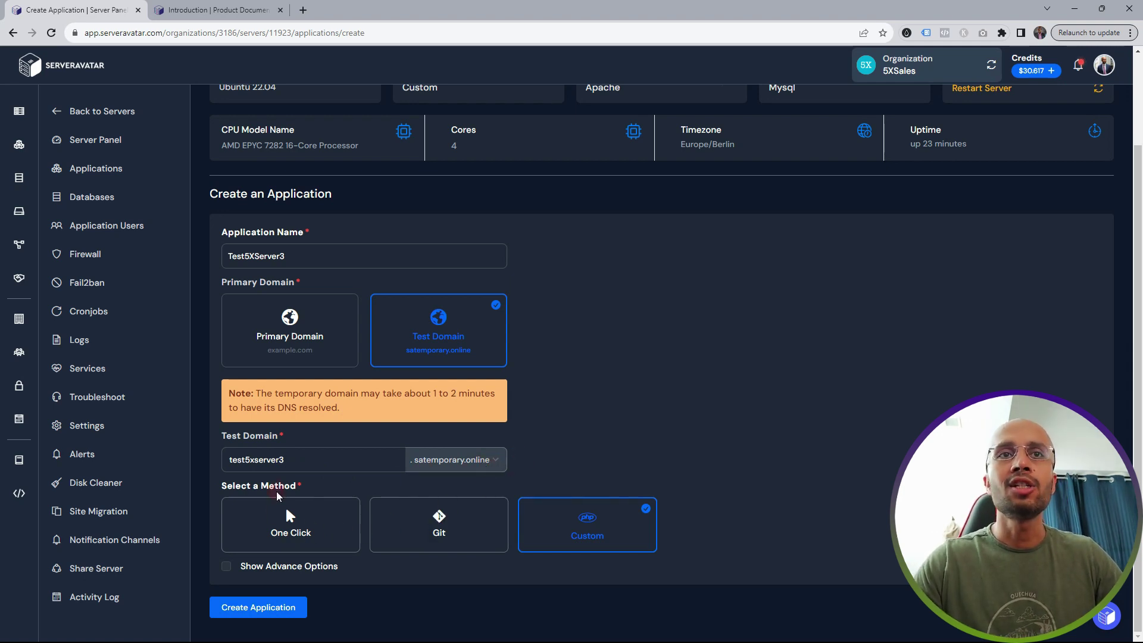
{"action": "left_click", "coordinate": [301, 532]}
{"action": "scroll", "coordinate": [395, 431], "scroll_direction": "down", "scroll_amount": 4}
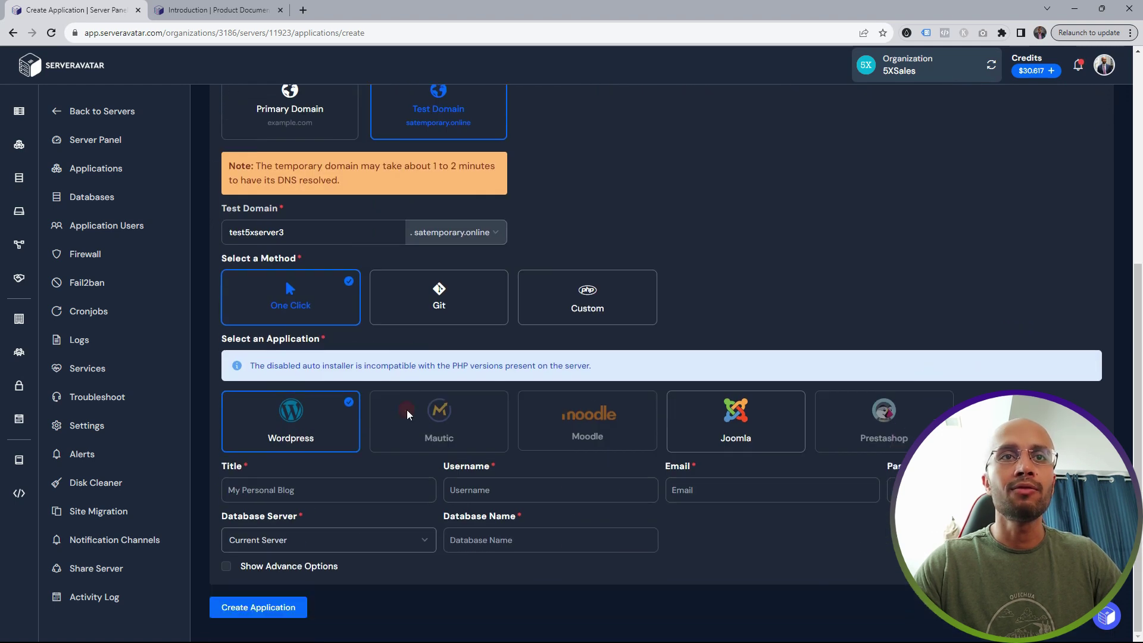
{"action": "left_click", "coordinate": [307, 435]}
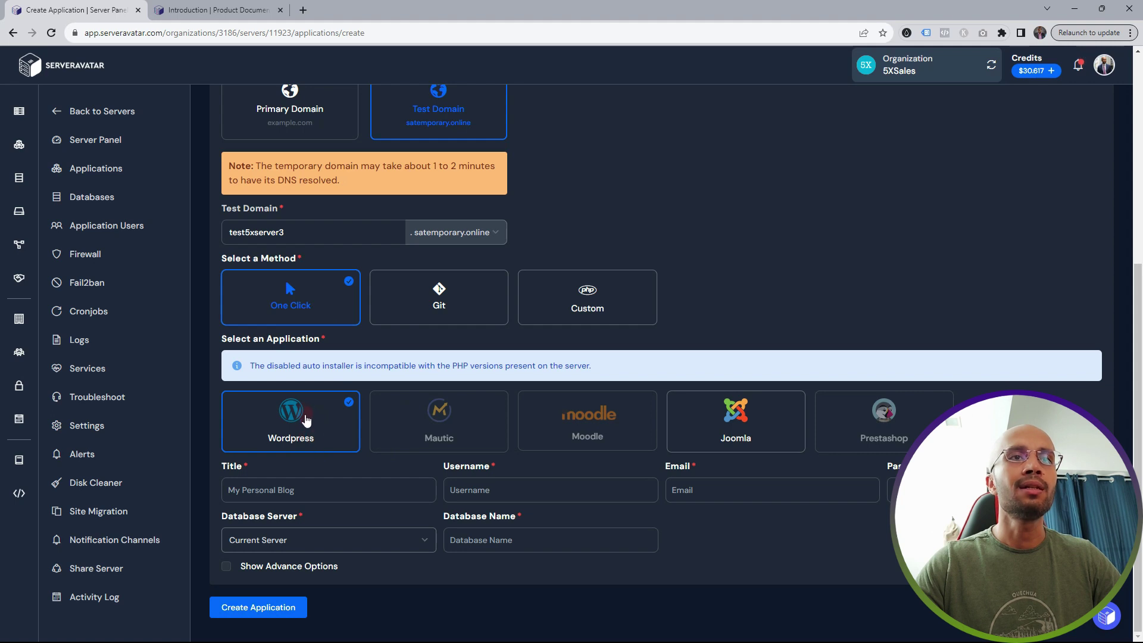
- Enter site title Test Blog, admin username, admin e-mail and database name testsserver3
{"action": "left_click", "coordinate": [297, 490]}
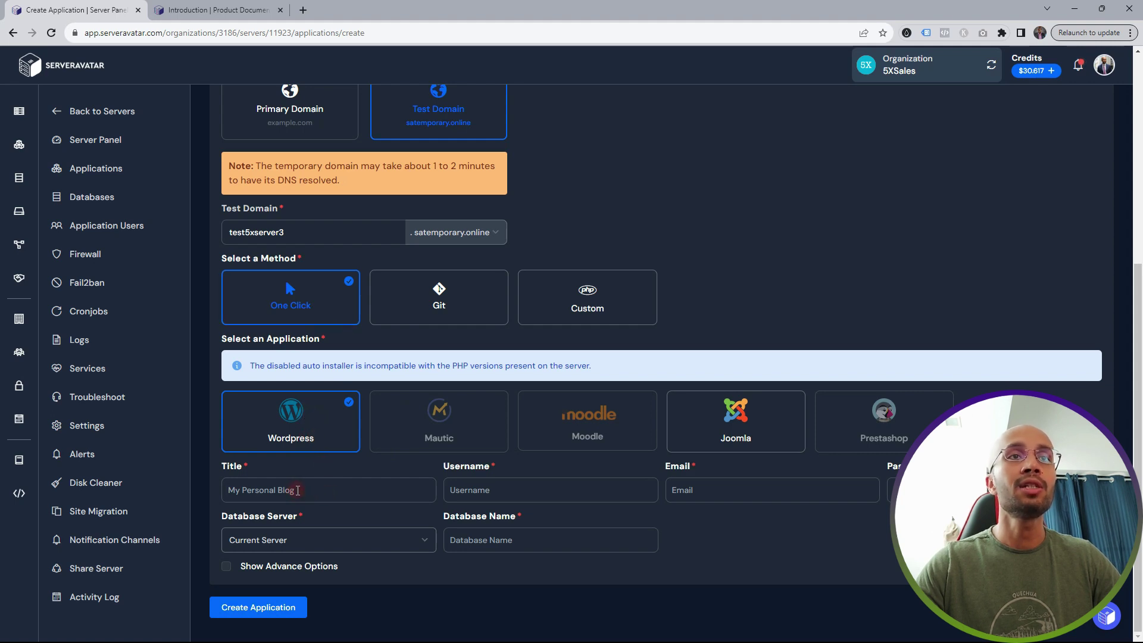
{"action": "type", "text": "Test Blog"}
{"action": "left_click", "coordinate": [483, 490]}
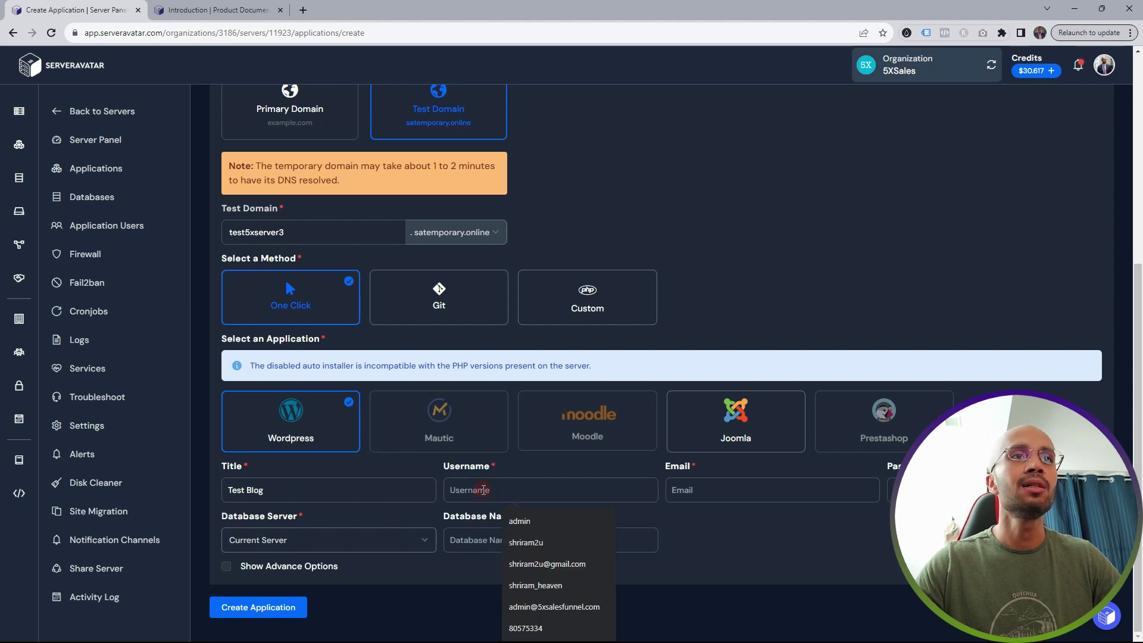
{"action": "type", "text": "admin"}
{"action": "left_click", "coordinate": [717, 490]}
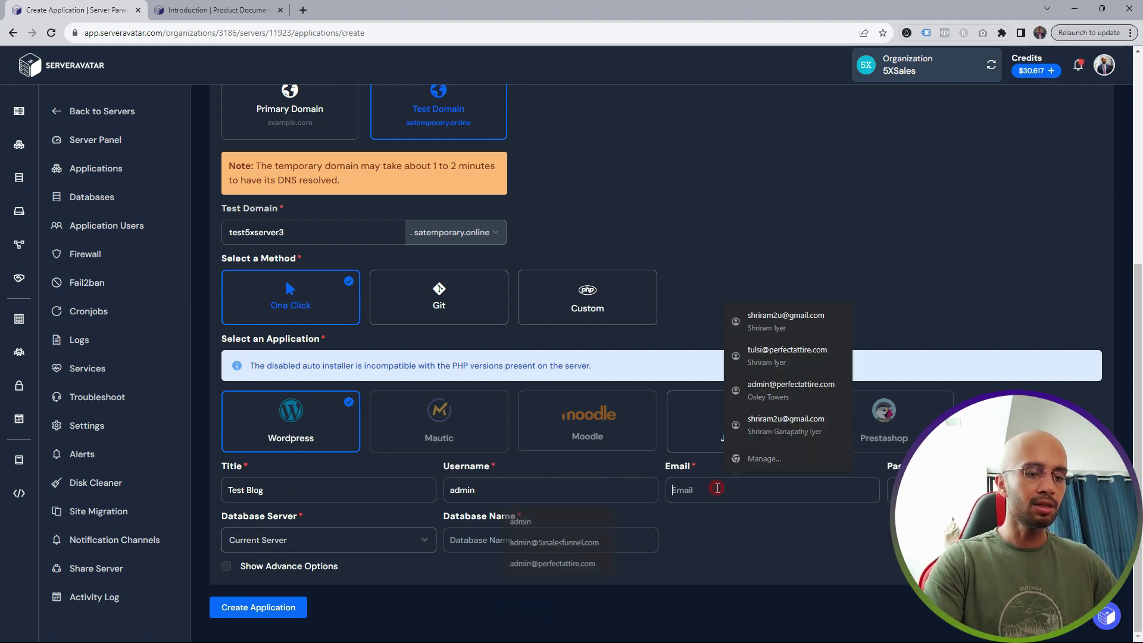
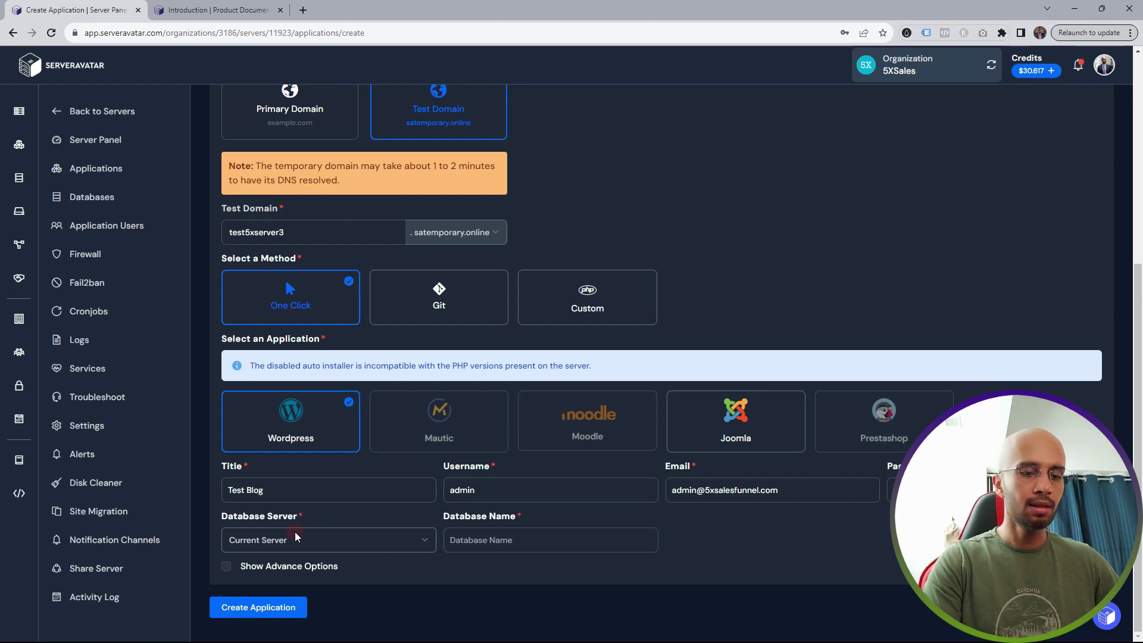
{"action": "left_click", "coordinate": [477, 545]}
{"action": "type", "text": "testsd"}
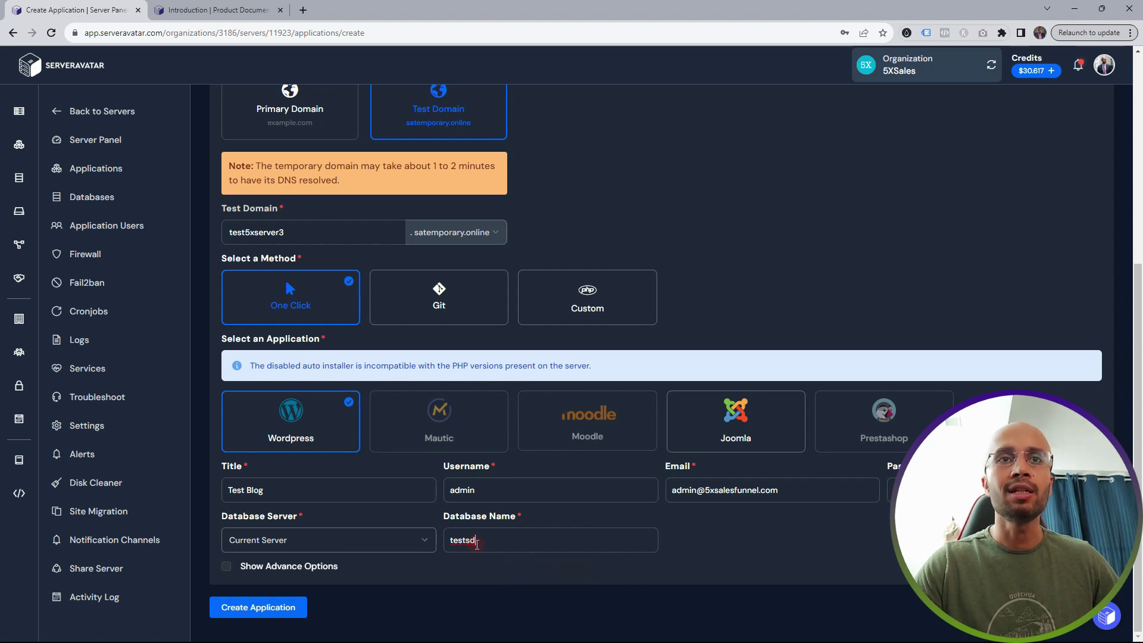
{"action": "key", "text": "BackSpace"}
{"action": "type", "text": "server3"}
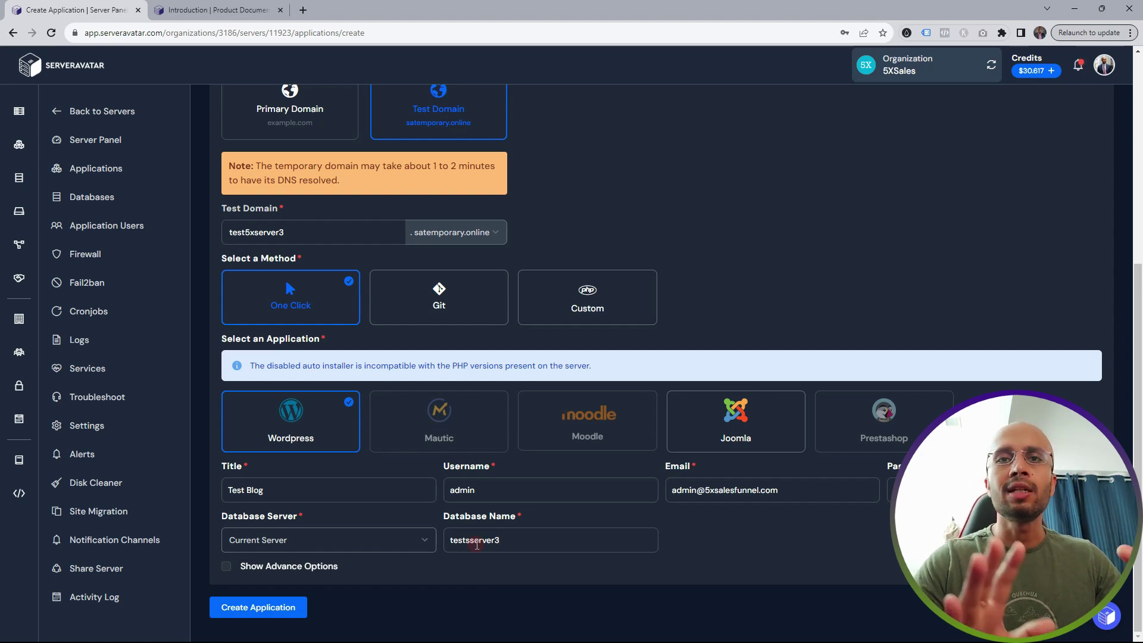
{"action": "left_click", "coordinate": [227, 566]}
- Create the WordPress application Test5XServer3 at test5xserver3.satemporary.online
{"action": "scroll", "coordinate": [320, 539], "scroll_direction": "down", "scroll_amount": 5}
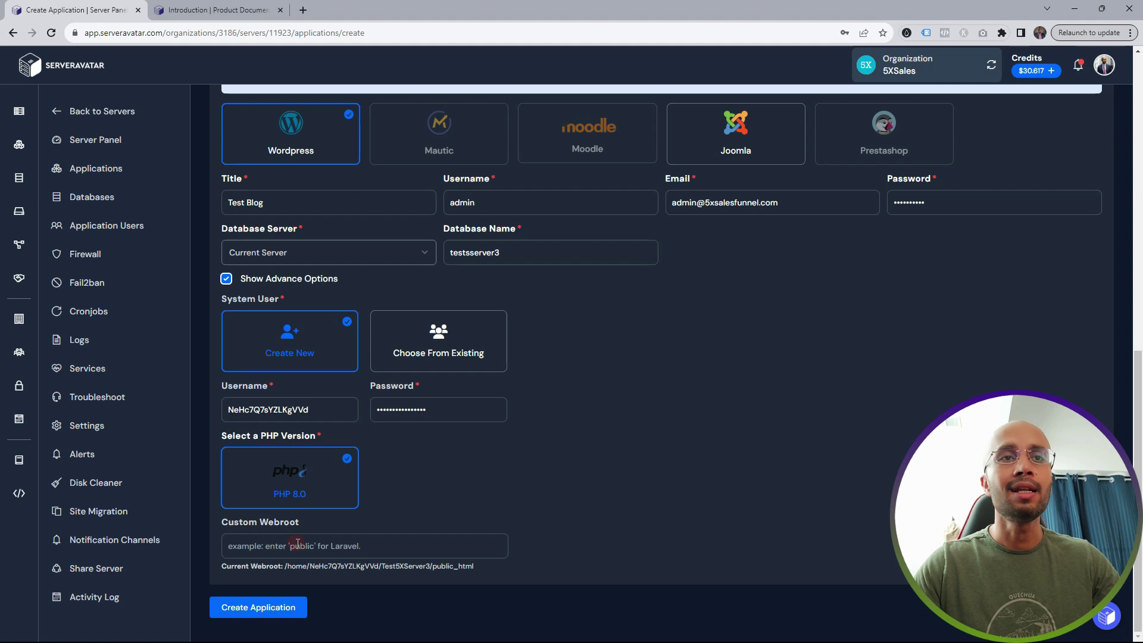
{"action": "left_click", "coordinate": [260, 609]}
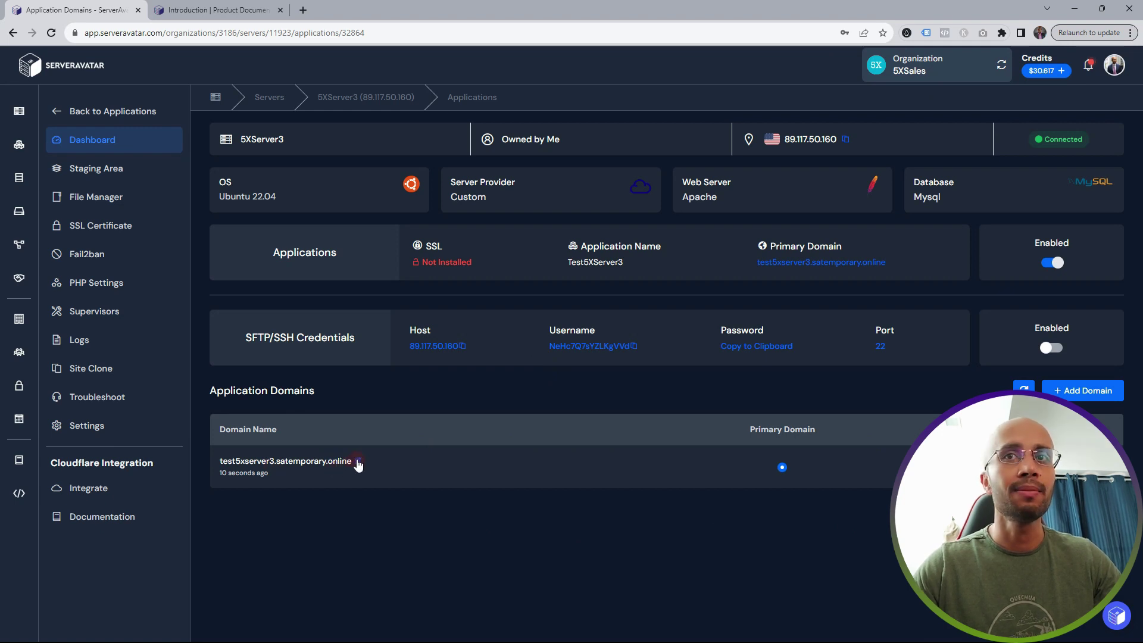
- Open the Test5XServer3 domain to confirm it loads over HTTP, then go to its SSL Certificate page
{"action": "left_click", "coordinate": [357, 469]}
{"action": "left_click", "coordinate": [420, 10]}
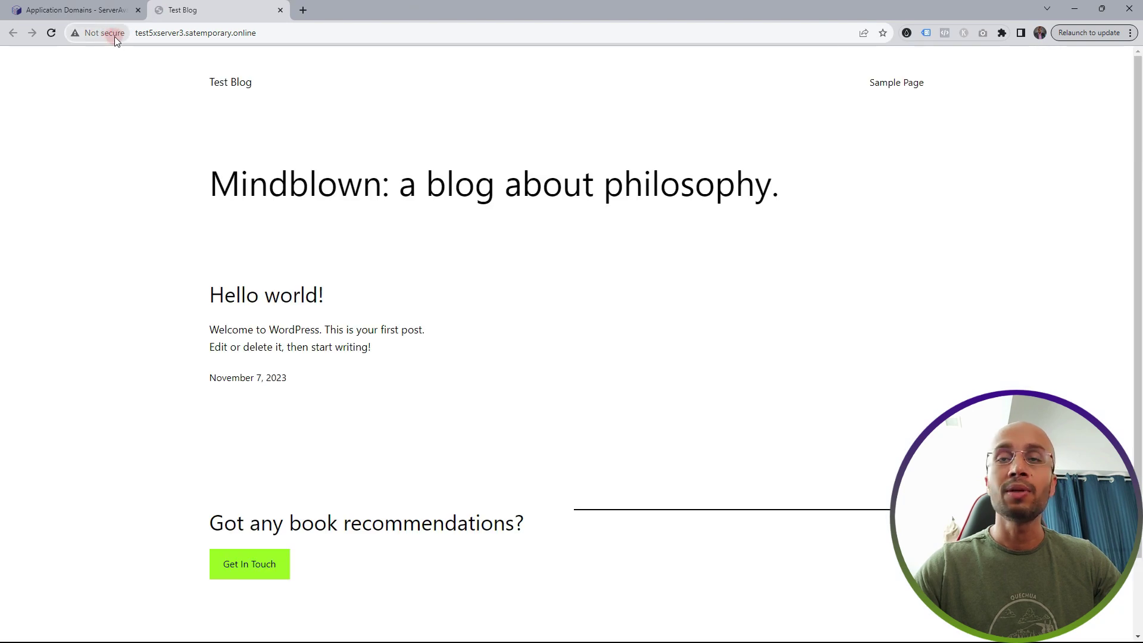
{"action": "left_click", "coordinate": [66, 10]}
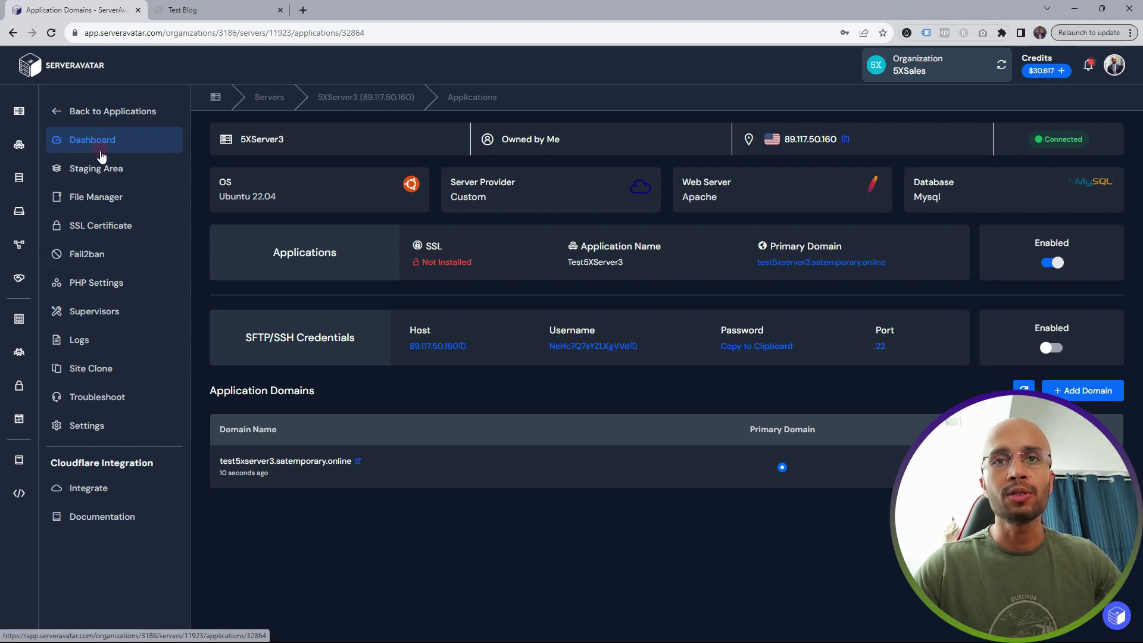
{"action": "left_click", "coordinate": [102, 232]}
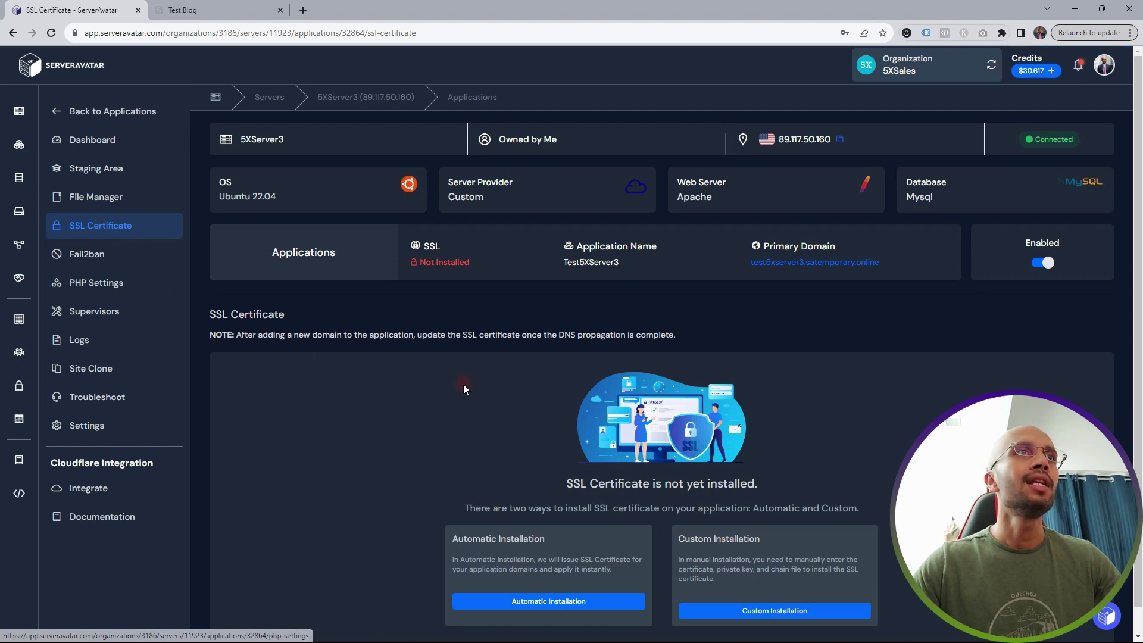
- Install an automatic SSL certificate for Test5XServer3 and turn on Force HTTP to HTTPS
{"action": "scroll", "coordinate": [463, 384], "scroll_direction": "down", "scroll_amount": 1}
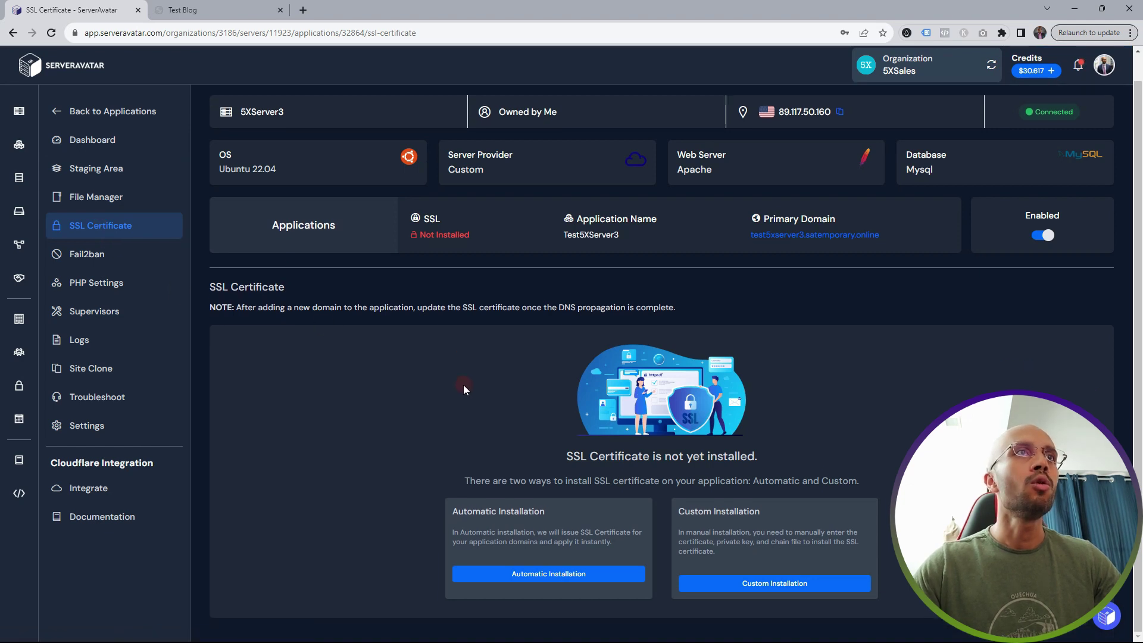
{"action": "left_click", "coordinate": [550, 575]}
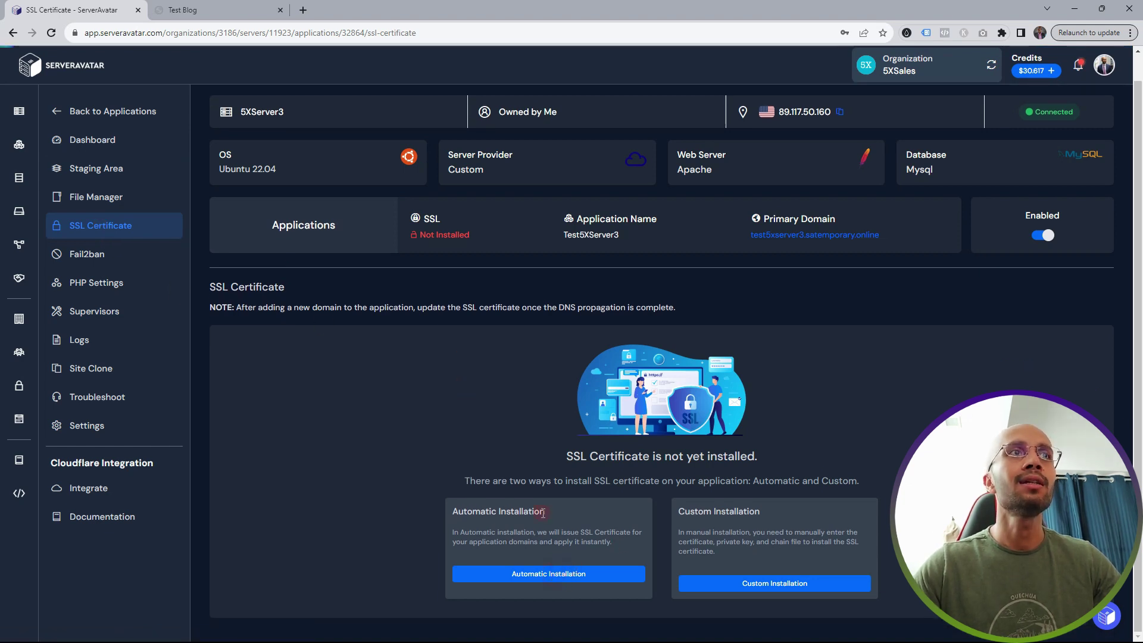
{"action": "scroll", "coordinate": [525, 461], "scroll_direction": "down", "scroll_amount": 3}
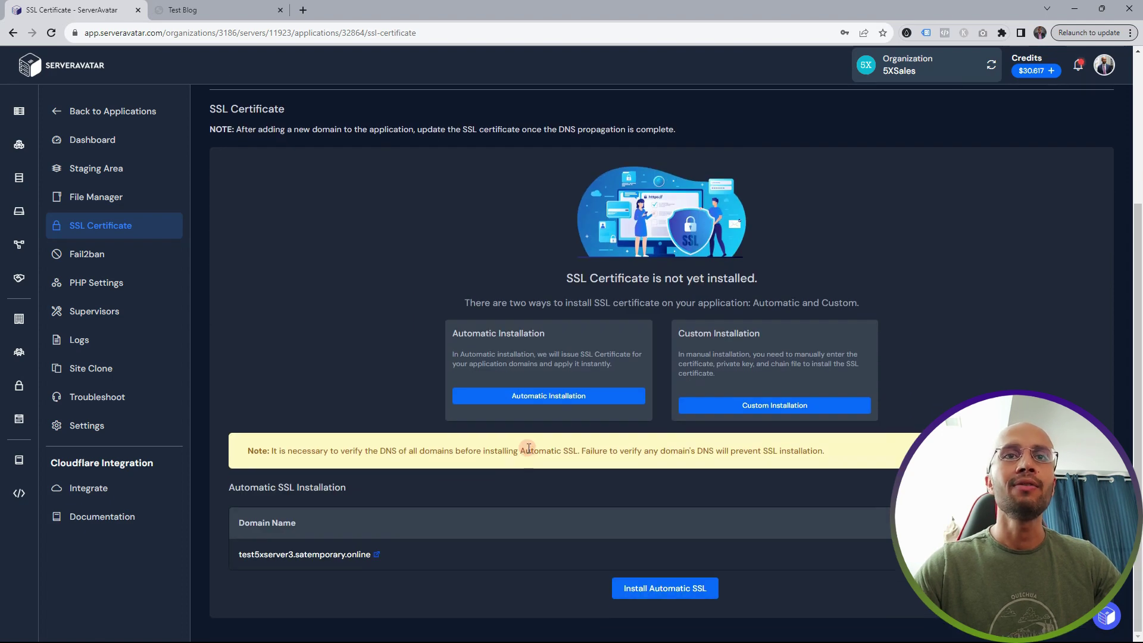
{"action": "left_click", "coordinate": [665, 588]}
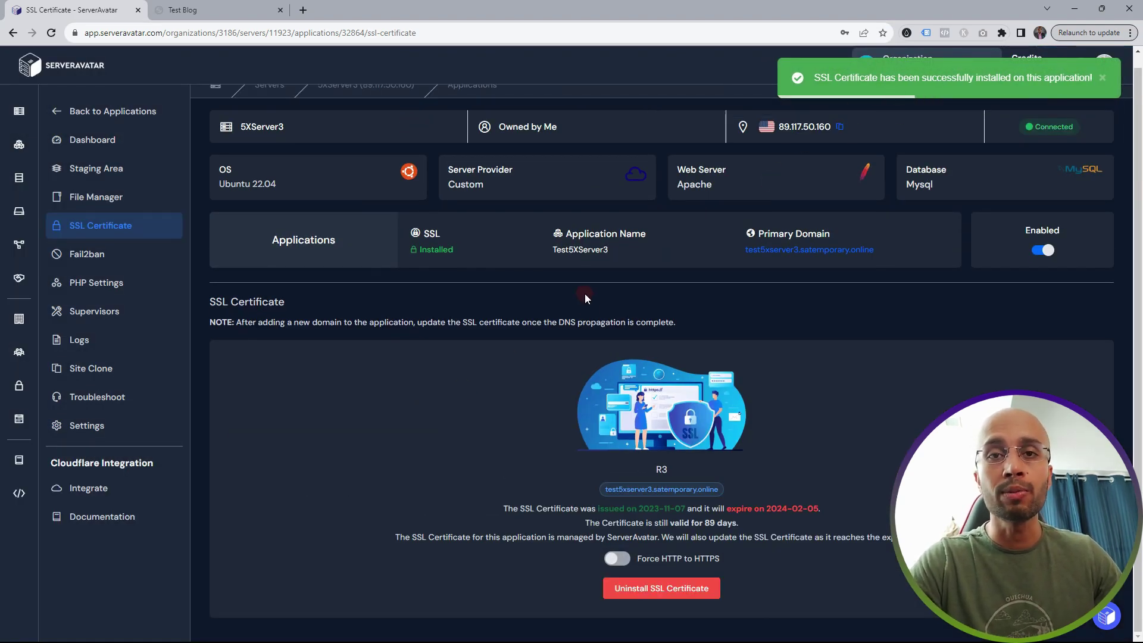
{"action": "left_click", "coordinate": [620, 559]}
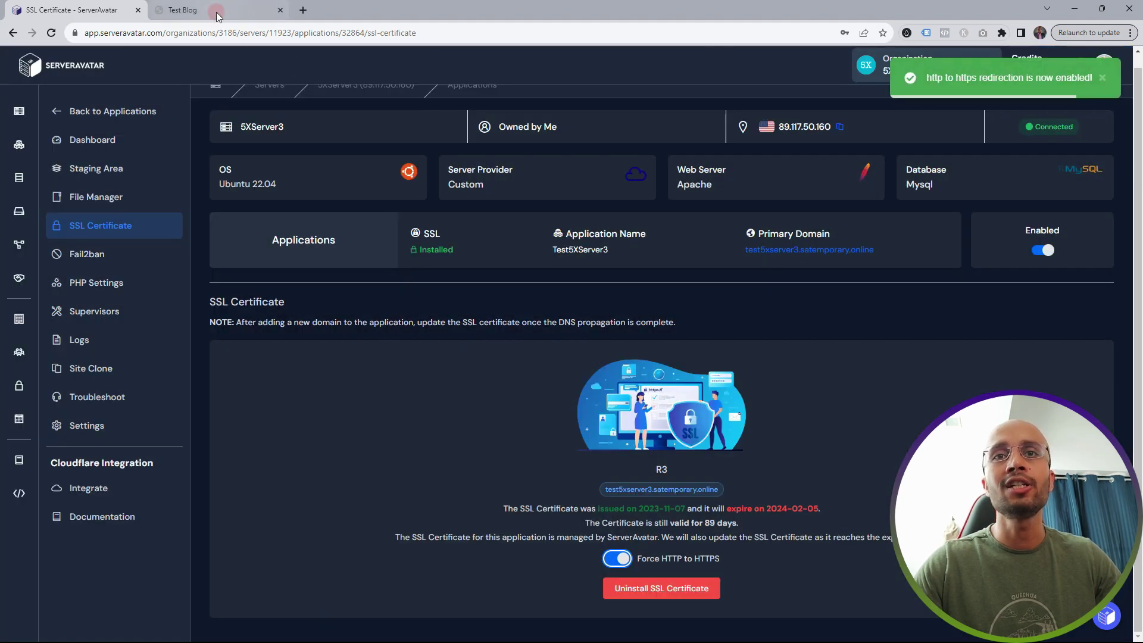
{"action": "left_click", "coordinate": [217, 13]}
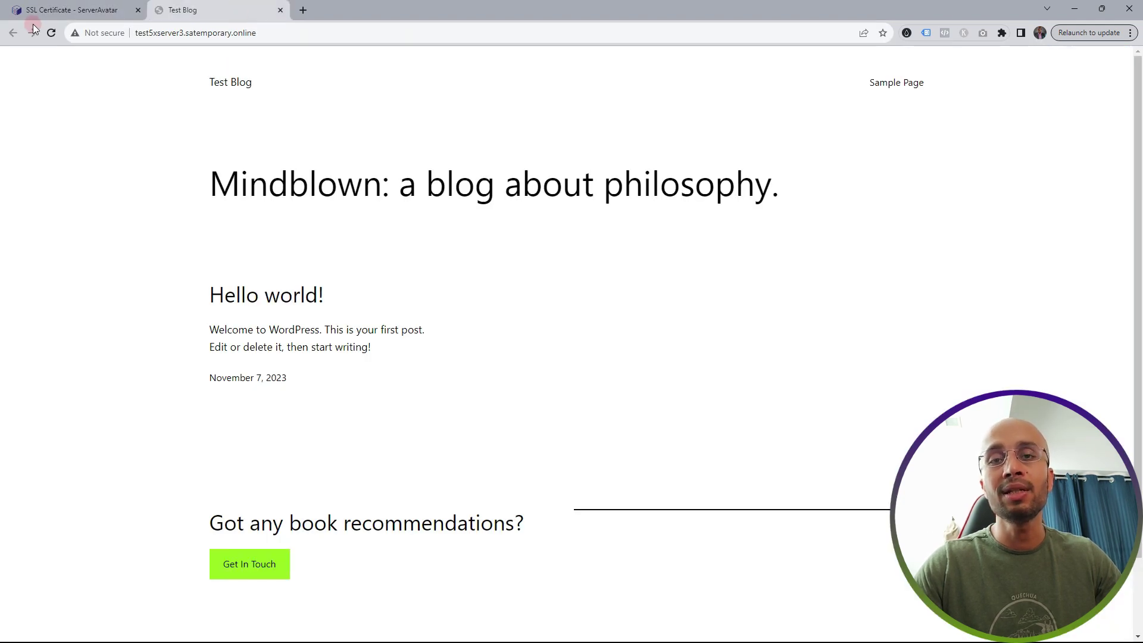
- Reload the blog over HTTPS and go to its /wp-admin address
{"action": "left_click", "coordinate": [52, 33]}
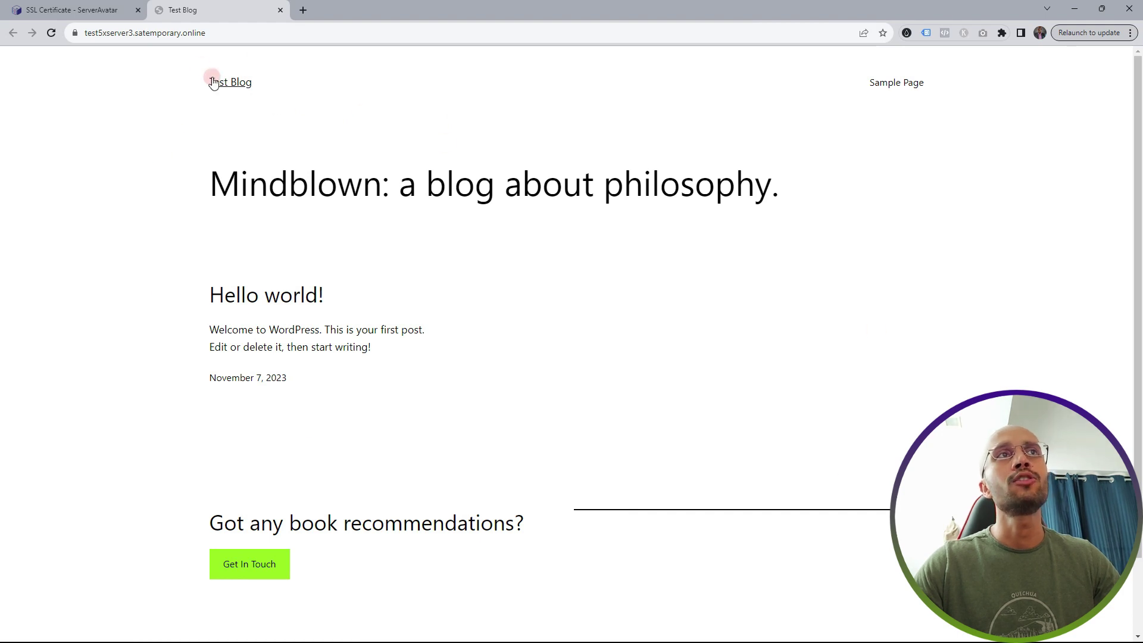
{"action": "left_click", "coordinate": [243, 32]}
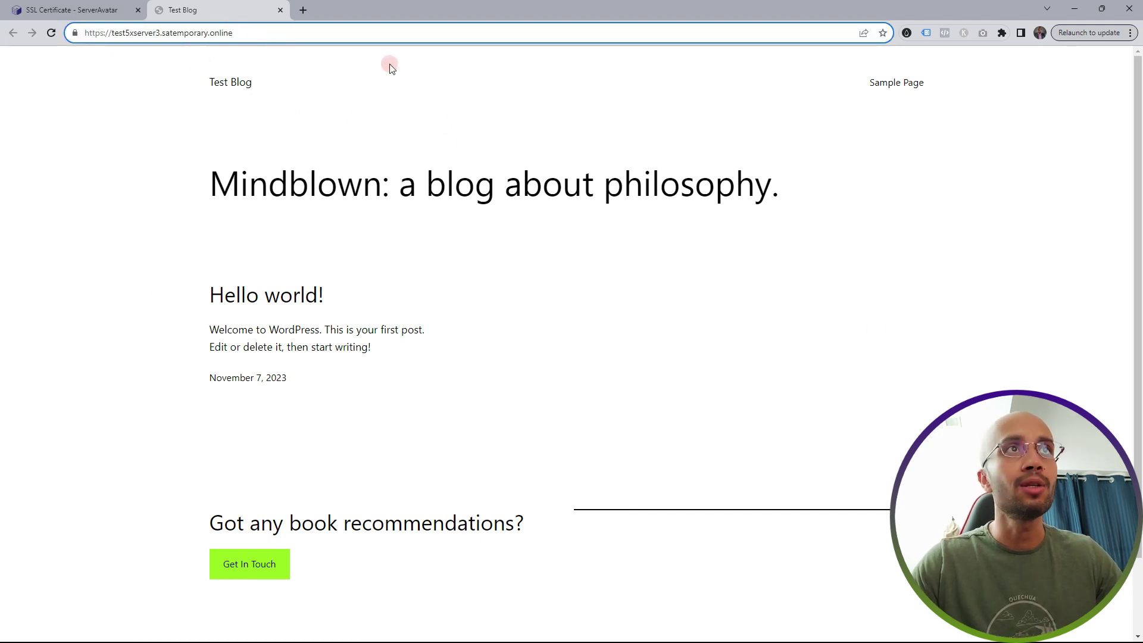
{"action": "type", "text": "/wp"}
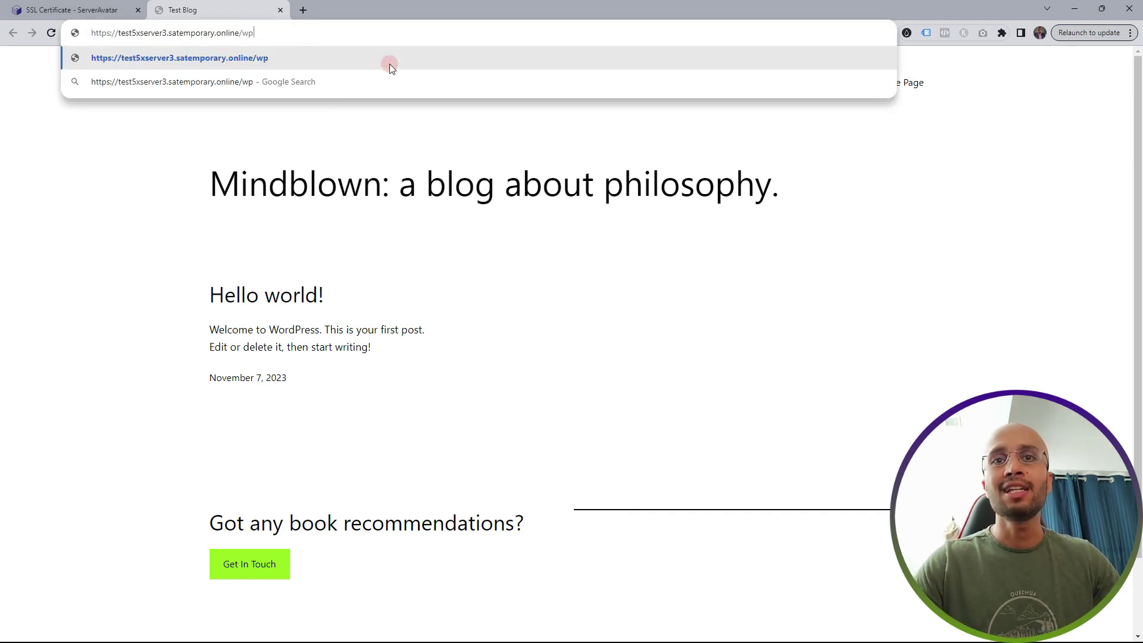
{"action": "type", "text": "-admin/"}
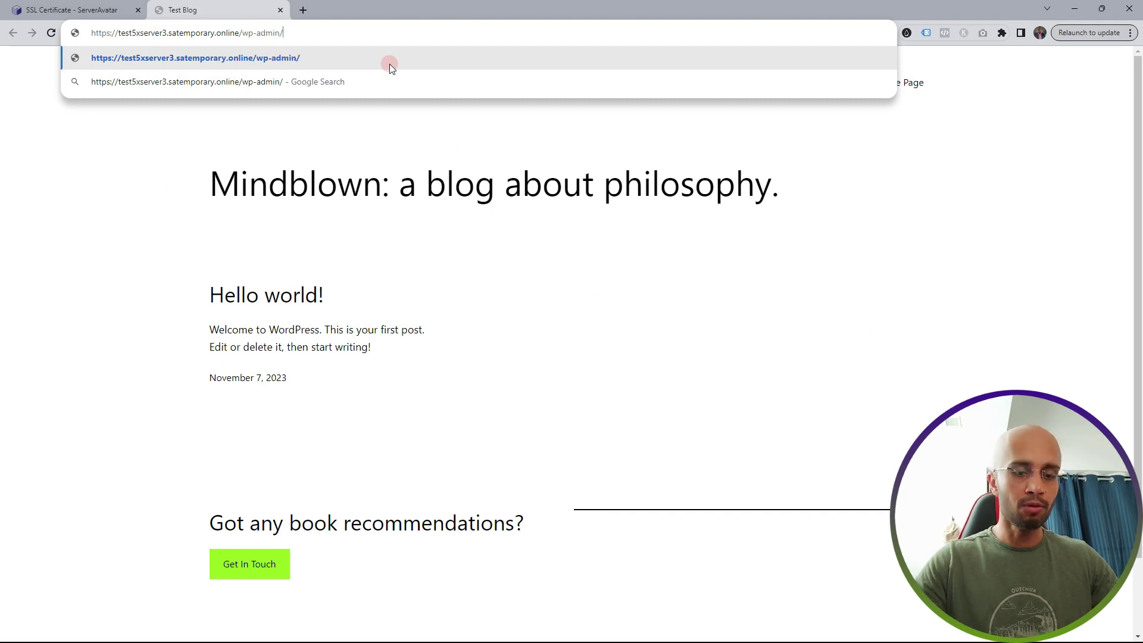
{"action": "key", "text": "Return"}
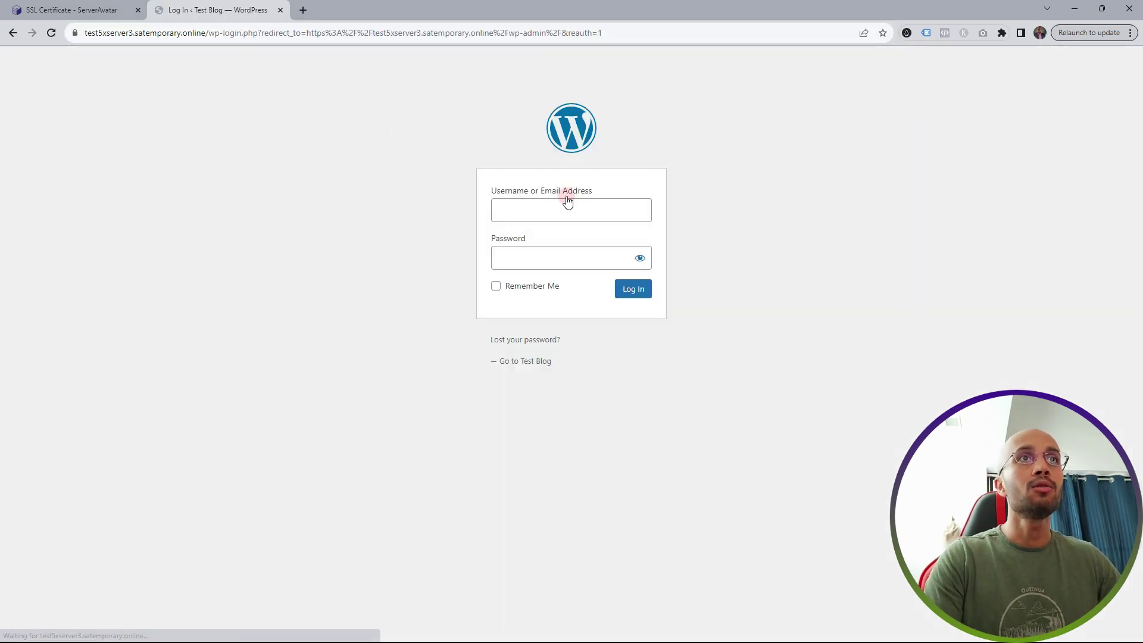
- Log in to WordPress as admin with the account password
{"action": "left_click", "coordinate": [555, 209]}
{"action": "type", "text": "admin"}
{"action": "key", "text": "Tab"}
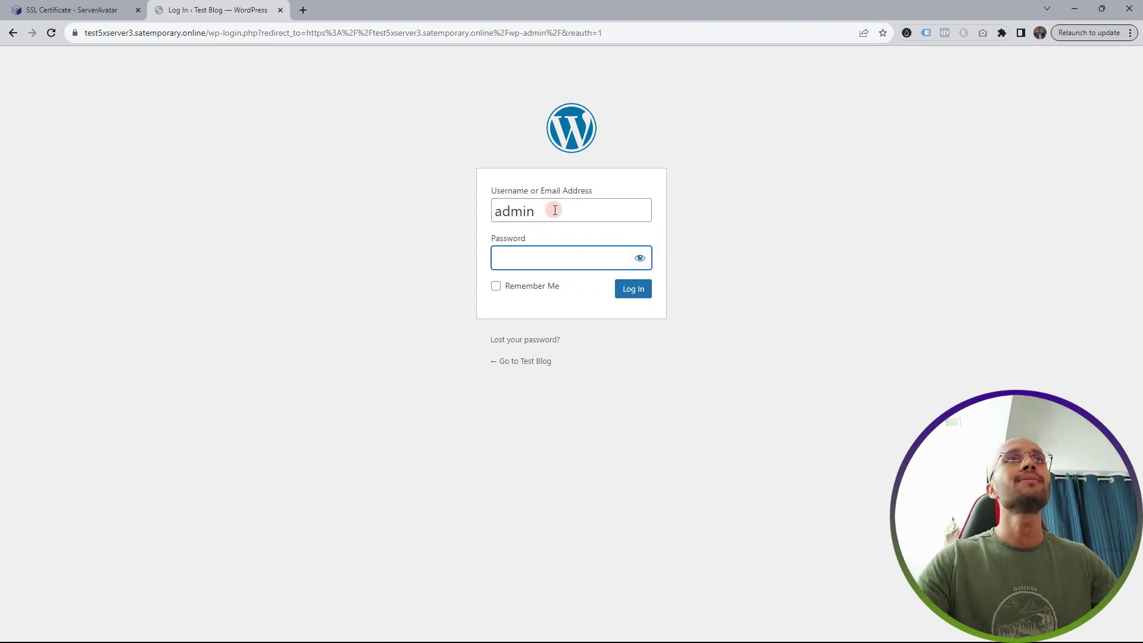
{"action": "type", "text": "*******"}
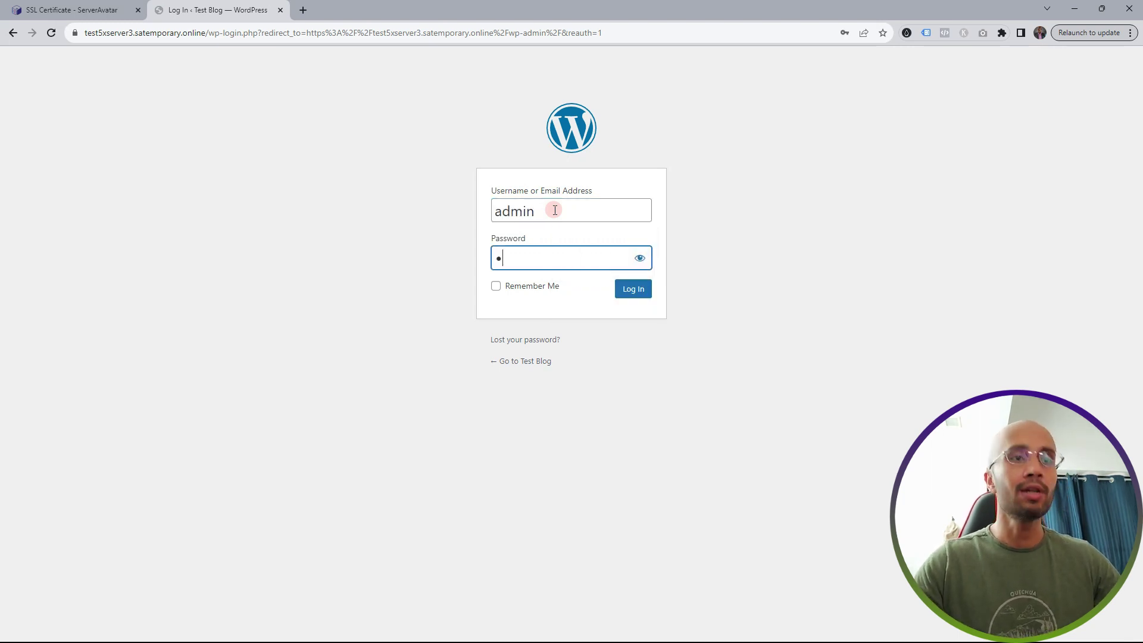
{"action": "type", "text": "***"}
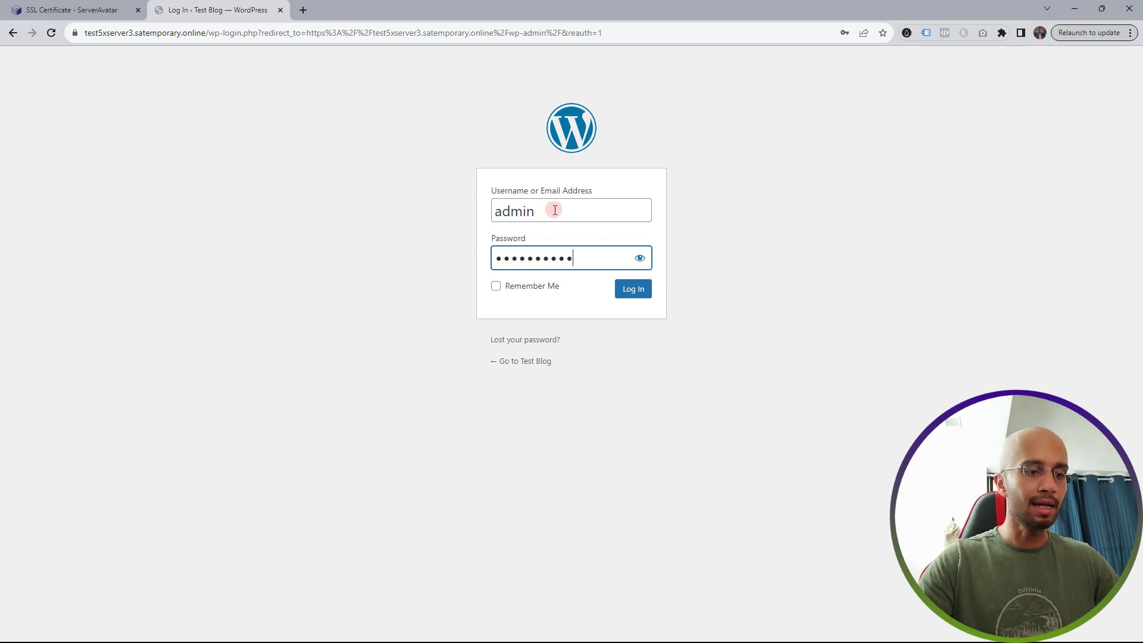
{"action": "left_click", "coordinate": [633, 288]}
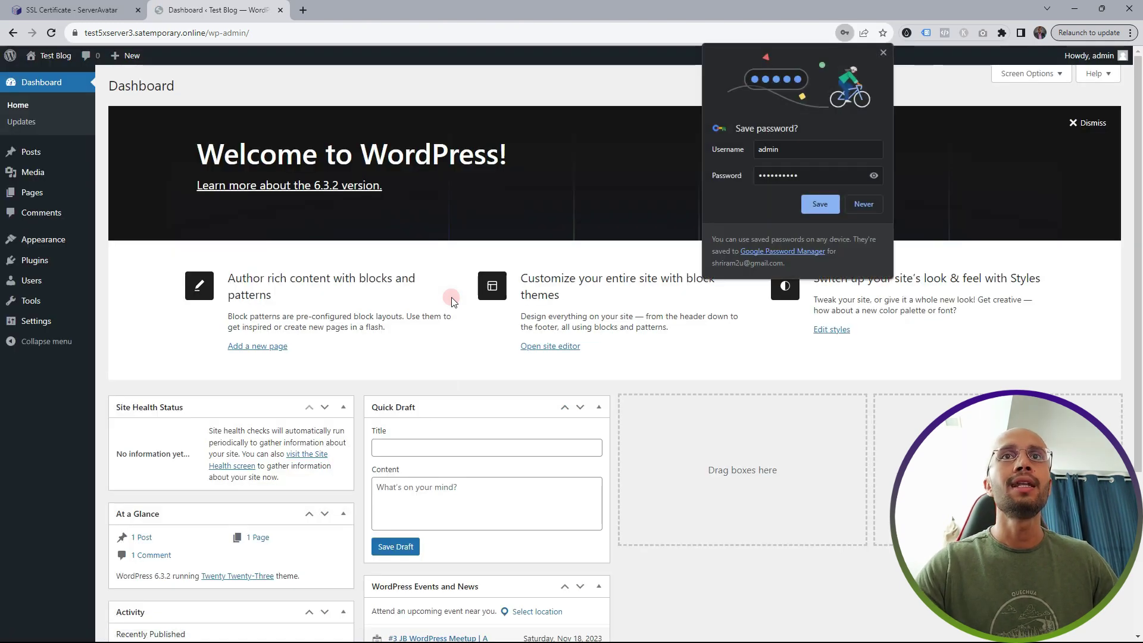
- Bulk-delete the Akismet Anti-spam and Hello Dolly plugins, then visit the live site
{"action": "left_click", "coordinate": [864, 203]}
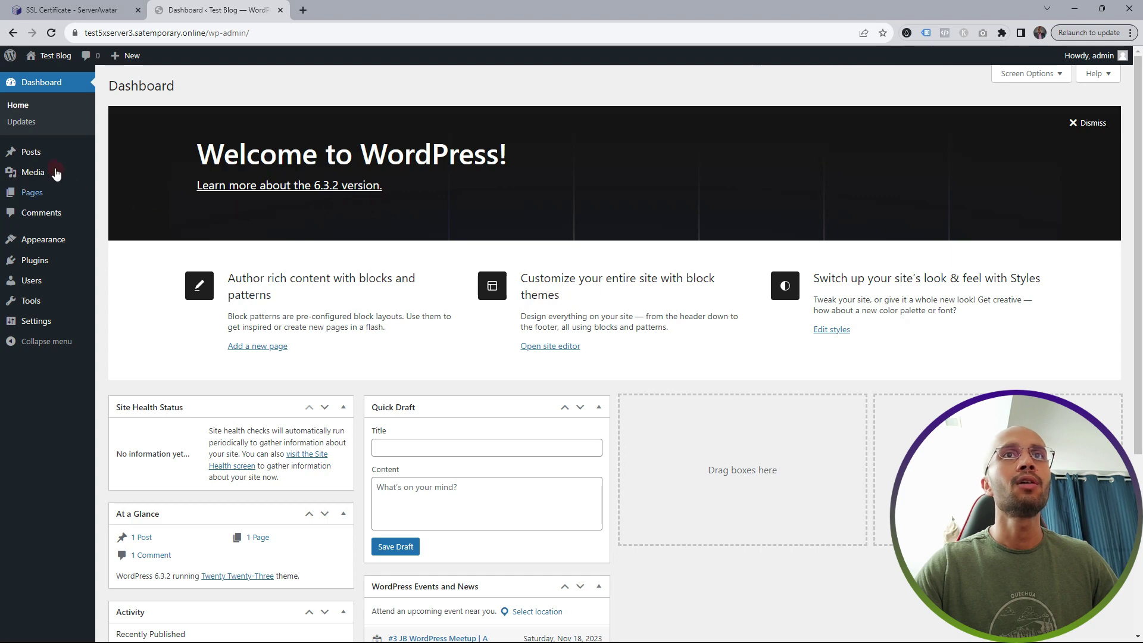
{"action": "left_click", "coordinate": [46, 261]}
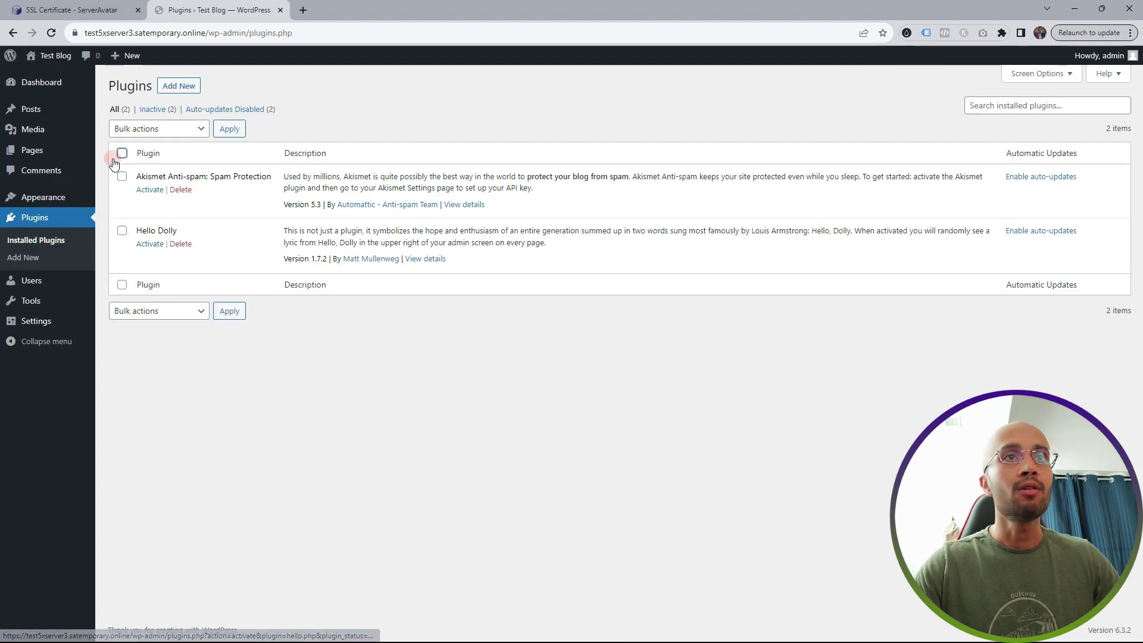
{"action": "left_click", "coordinate": [121, 153]}
{"action": "left_click", "coordinate": [159, 130]}
{"action": "left_click", "coordinate": [143, 180]}
{"action": "left_click", "coordinate": [149, 131]}
{"action": "left_click", "coordinate": [142, 192]}
{"action": "left_click", "coordinate": [229, 129]}
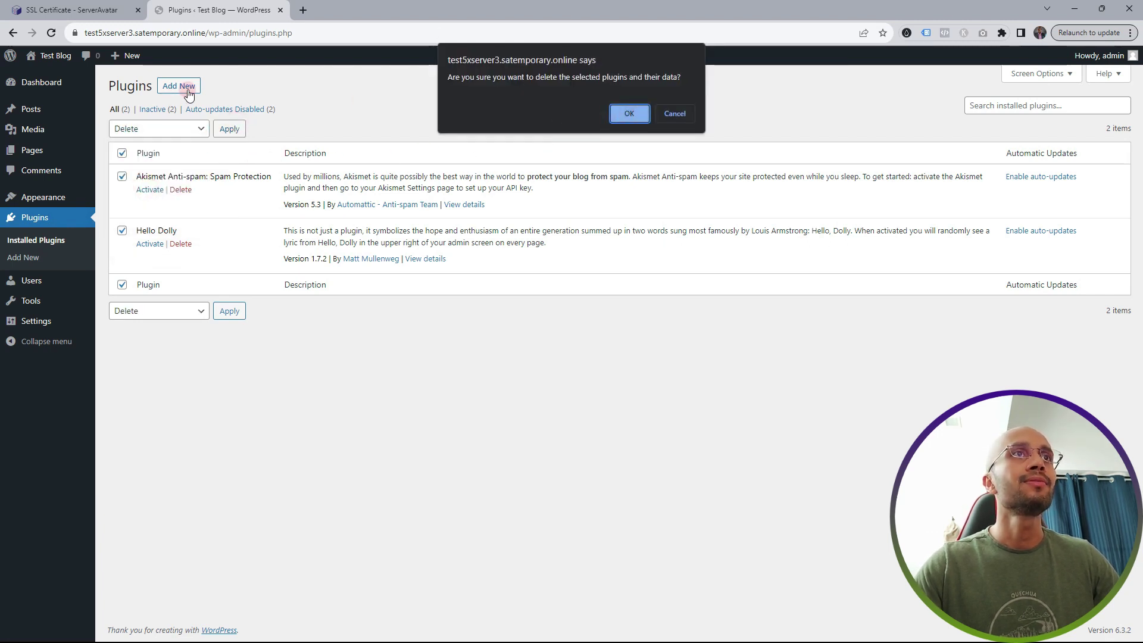
{"action": "left_click", "coordinate": [630, 115]}
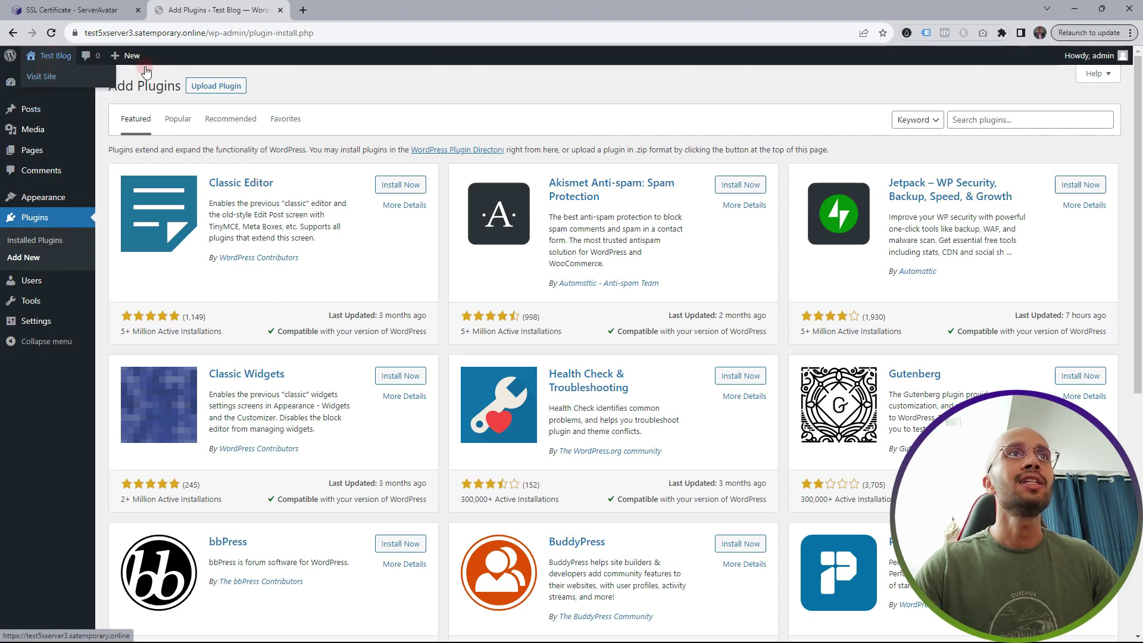
{"action": "left_click", "coordinate": [41, 76]}
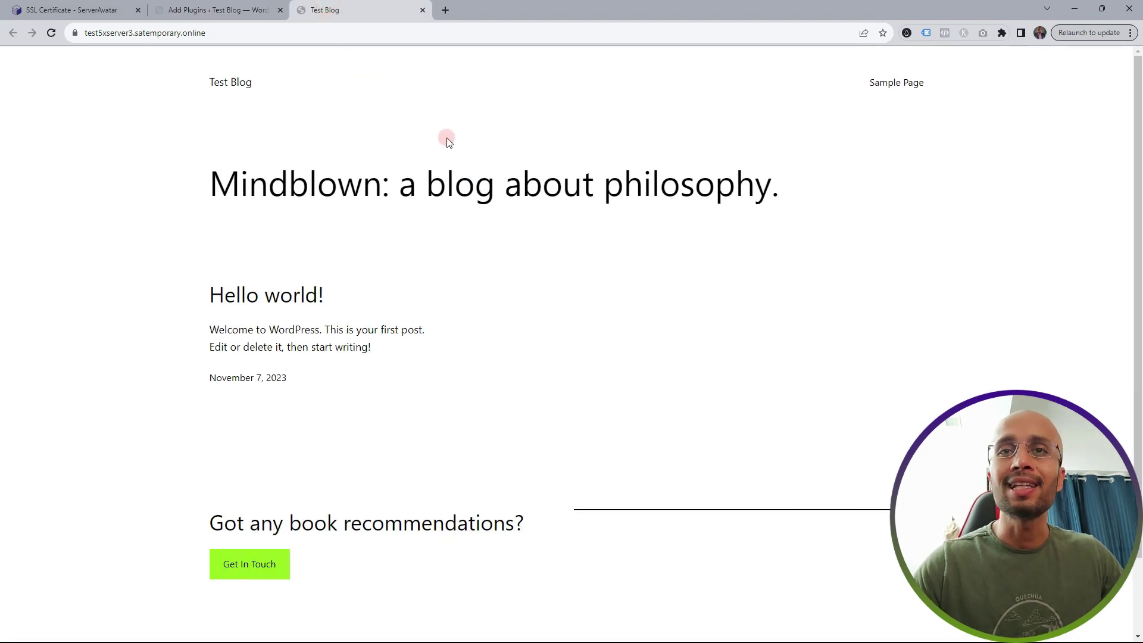